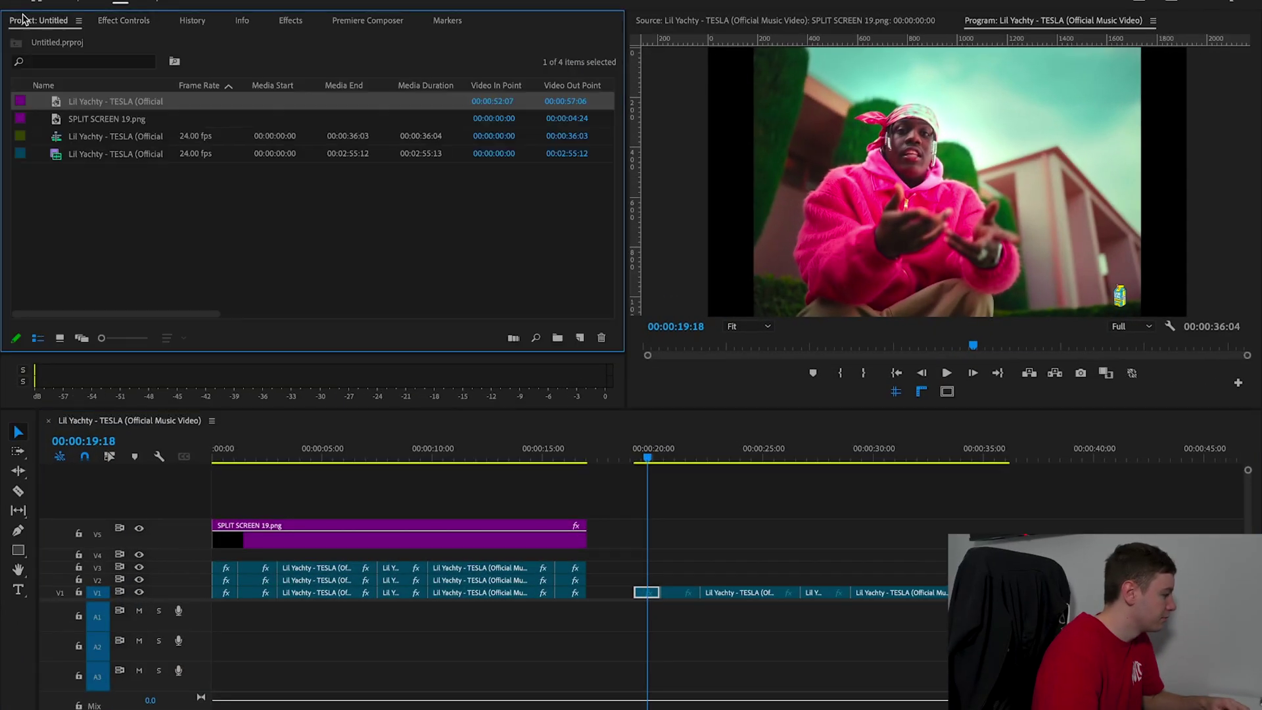
click(221, 216)
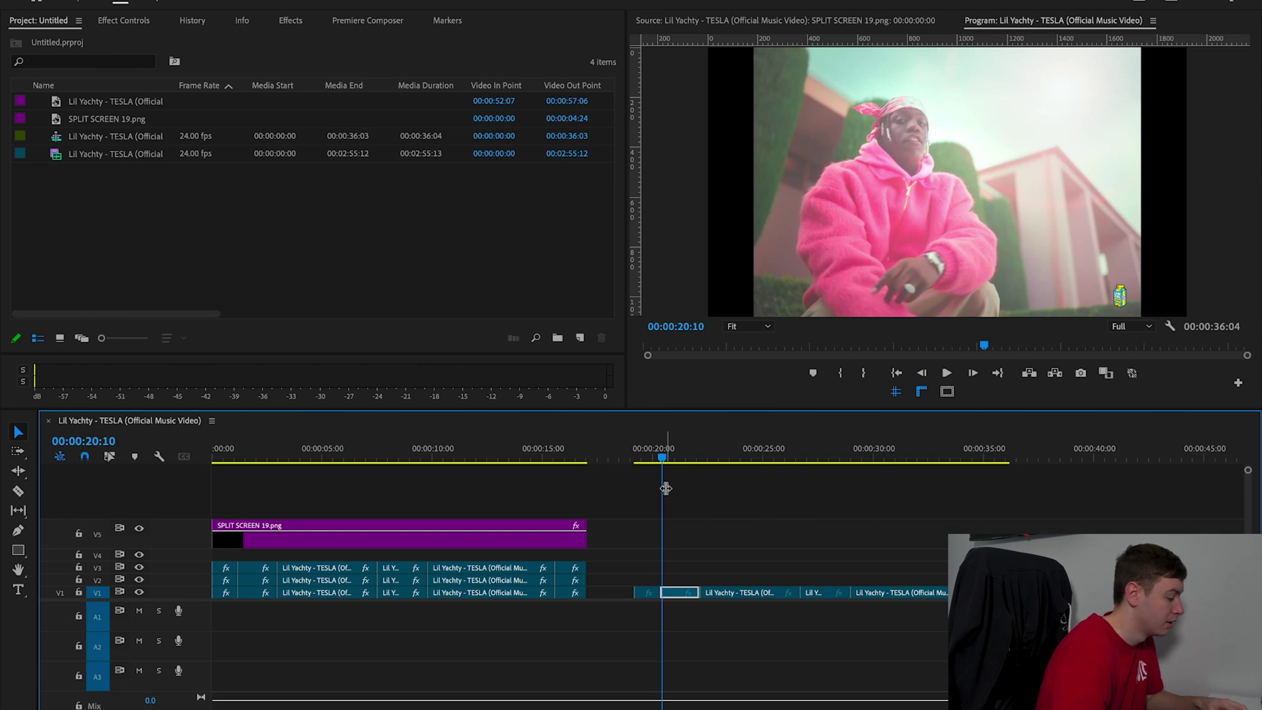
drag(661, 459, 671, 507)
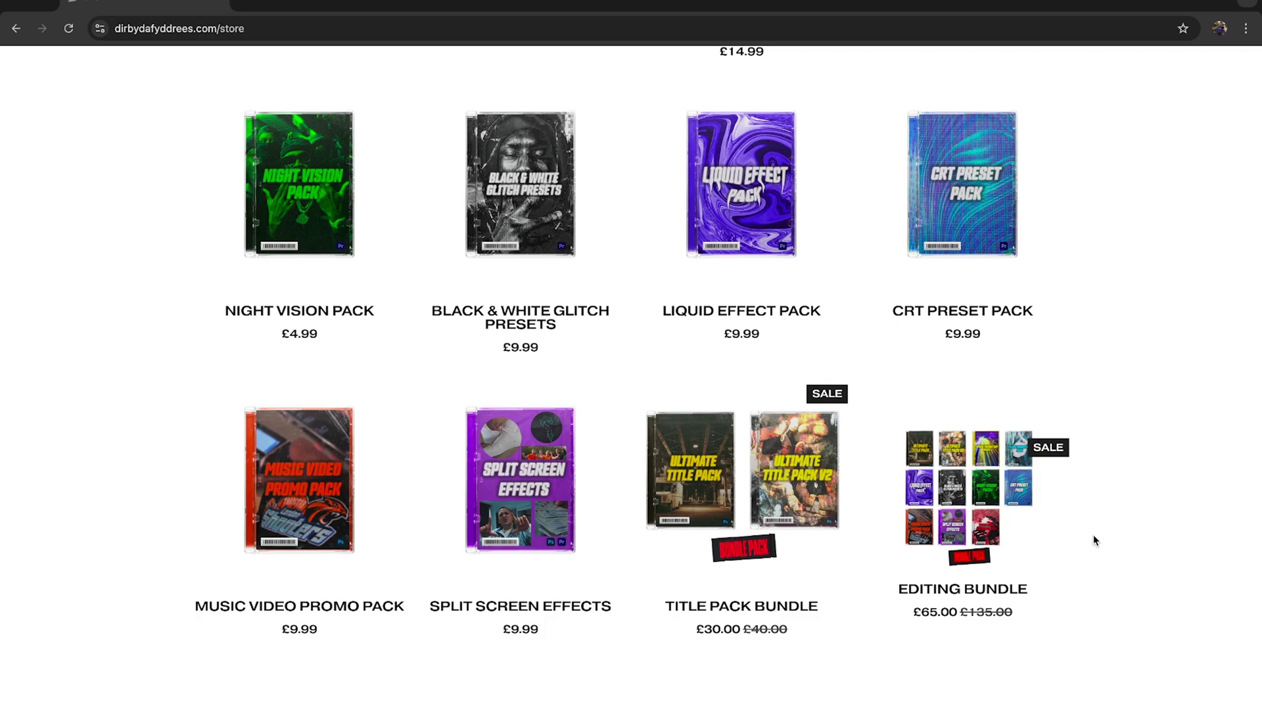
Step: Examine the Split Screen Effects product page and its preview images, plus the Free Editing Pack page, in the web store
click(513, 469)
scroll(1091, 530, down, 7)
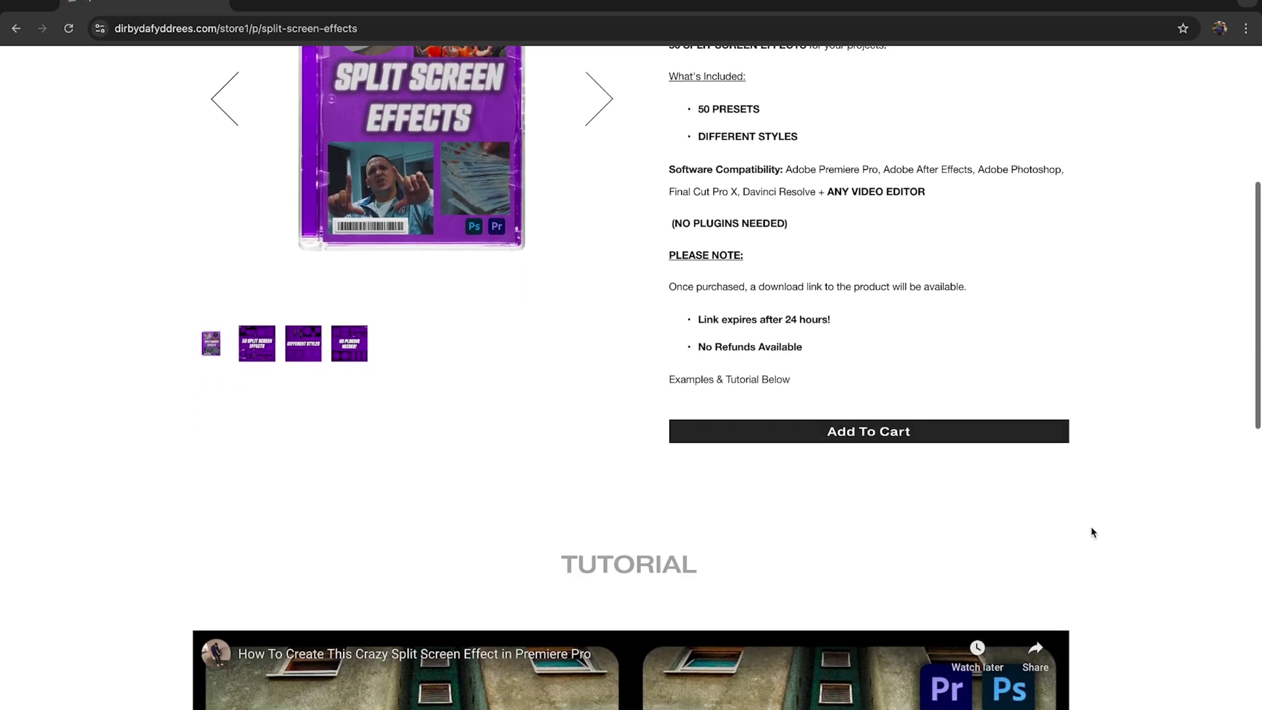
scroll(1091, 530, down, 3)
scroll(1093, 533, up, 5)
click(603, 207)
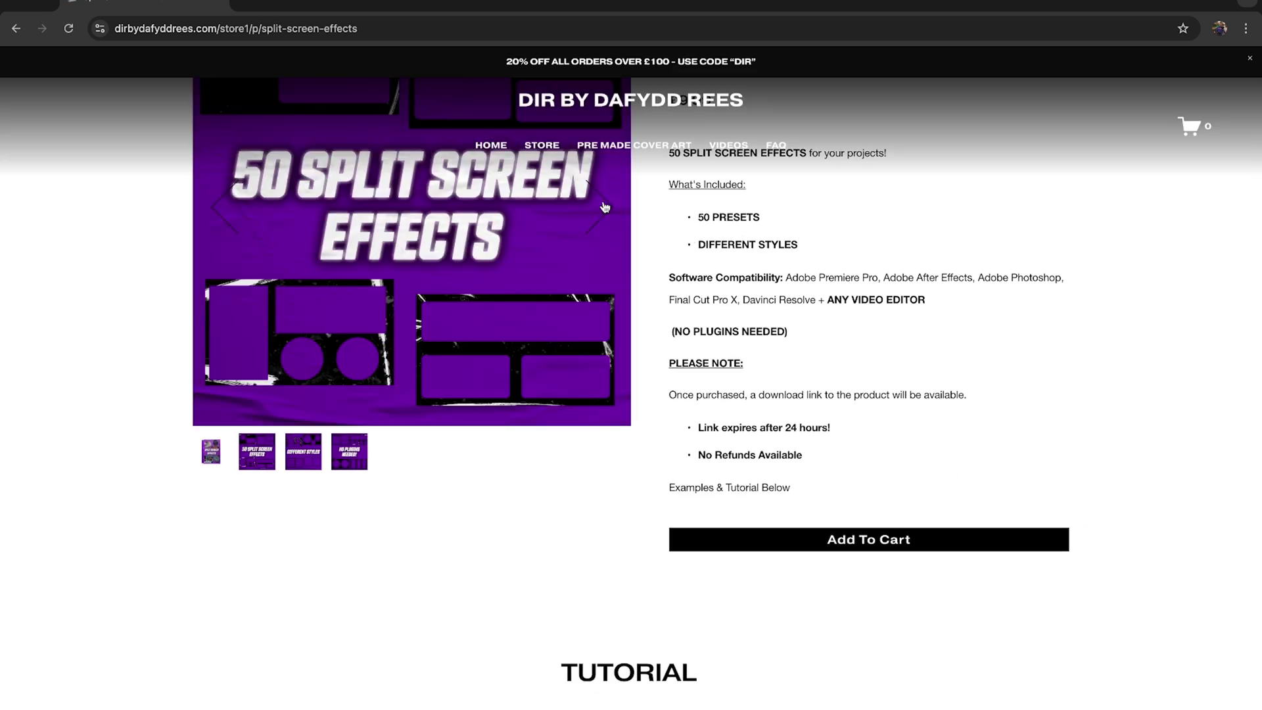
scroll(605, 206, up, 2)
click(605, 330)
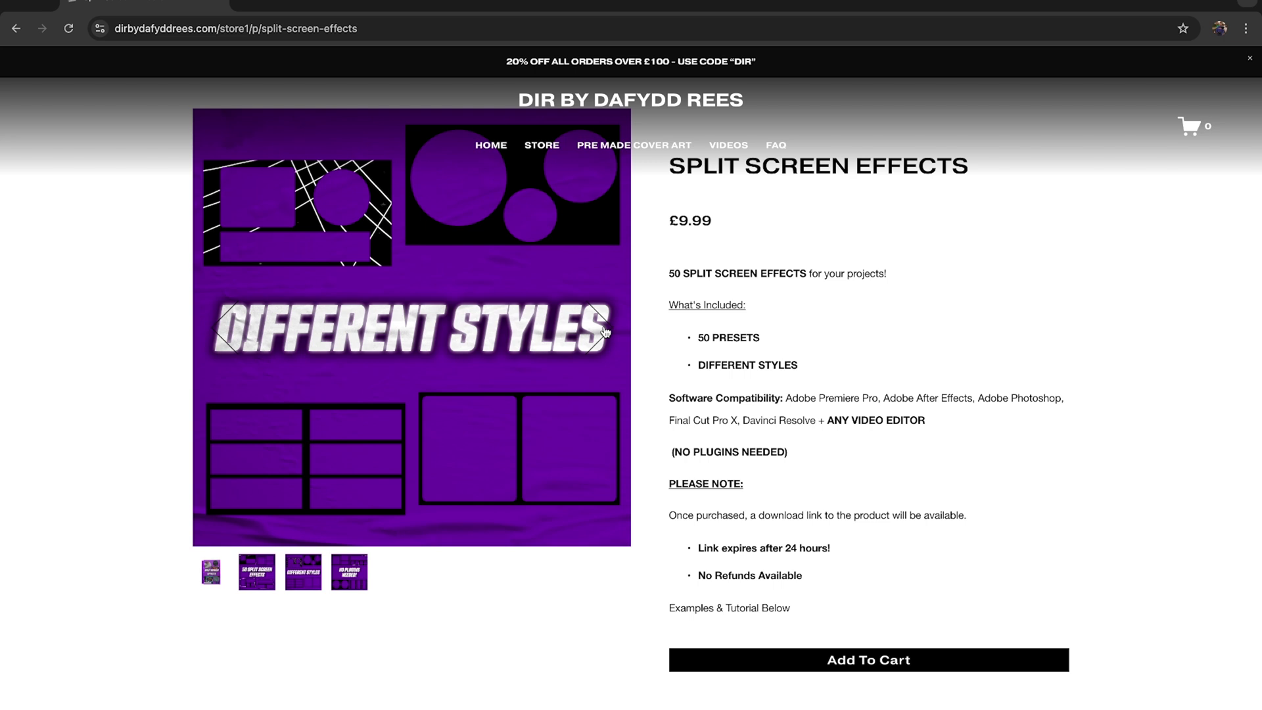
click(604, 332)
click(603, 335)
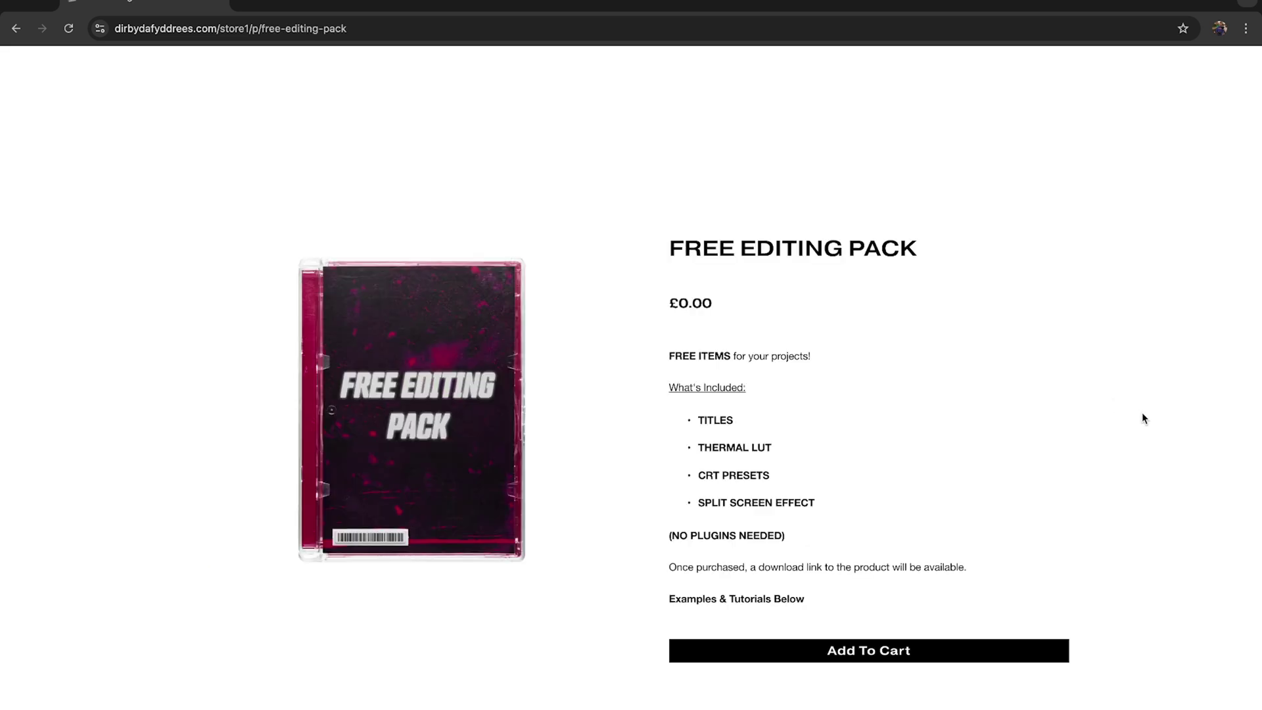
scroll(1172, 431, down, 10)
scroll(1173, 431, down, 5)
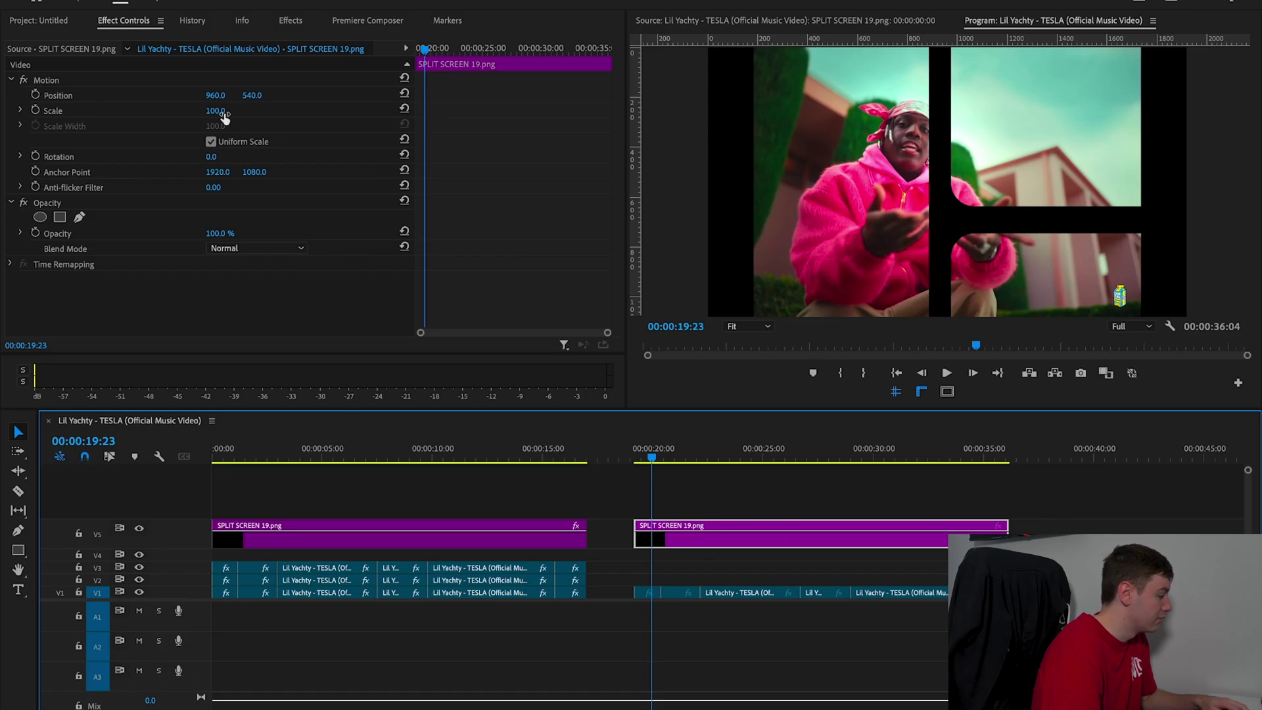
Step: Set the scale of the second SPLIT SCREEN 19.png overlay on track V5 to 50
click(218, 112)
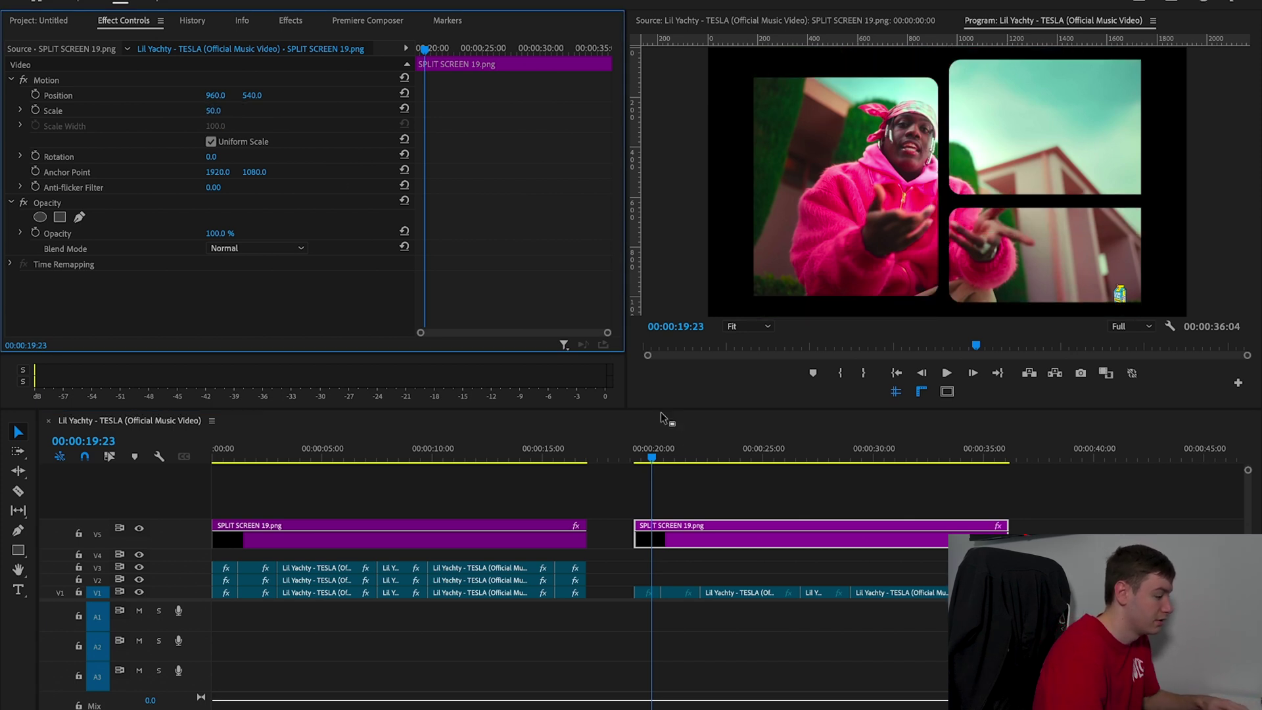
click(649, 454)
Step: Fit the first V1 clip under the second overlay into the large left frame, with position 618, 540 and scale 83
scroll(662, 500, up, 4)
click(613, 592)
mouse_move(592, 449)
mouse_down()
mouse_move(580, 454)
mouse_move(602, 458)
mouse_up()
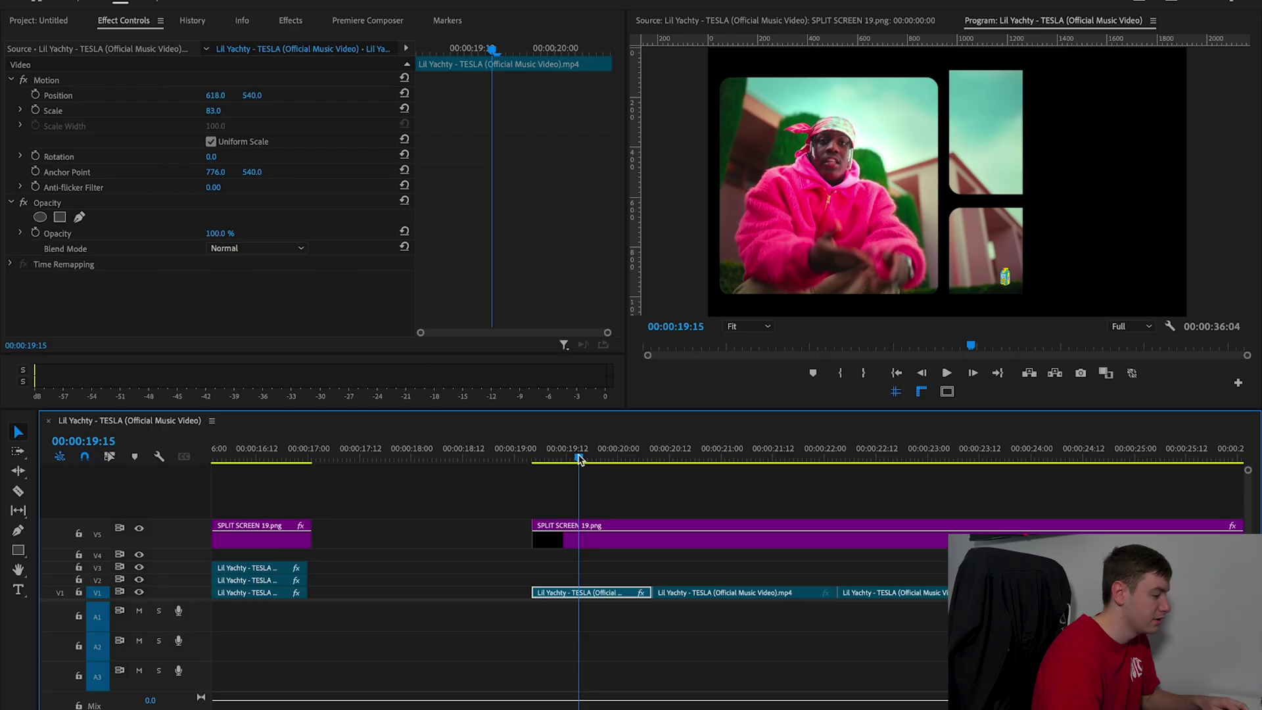
click(587, 458)
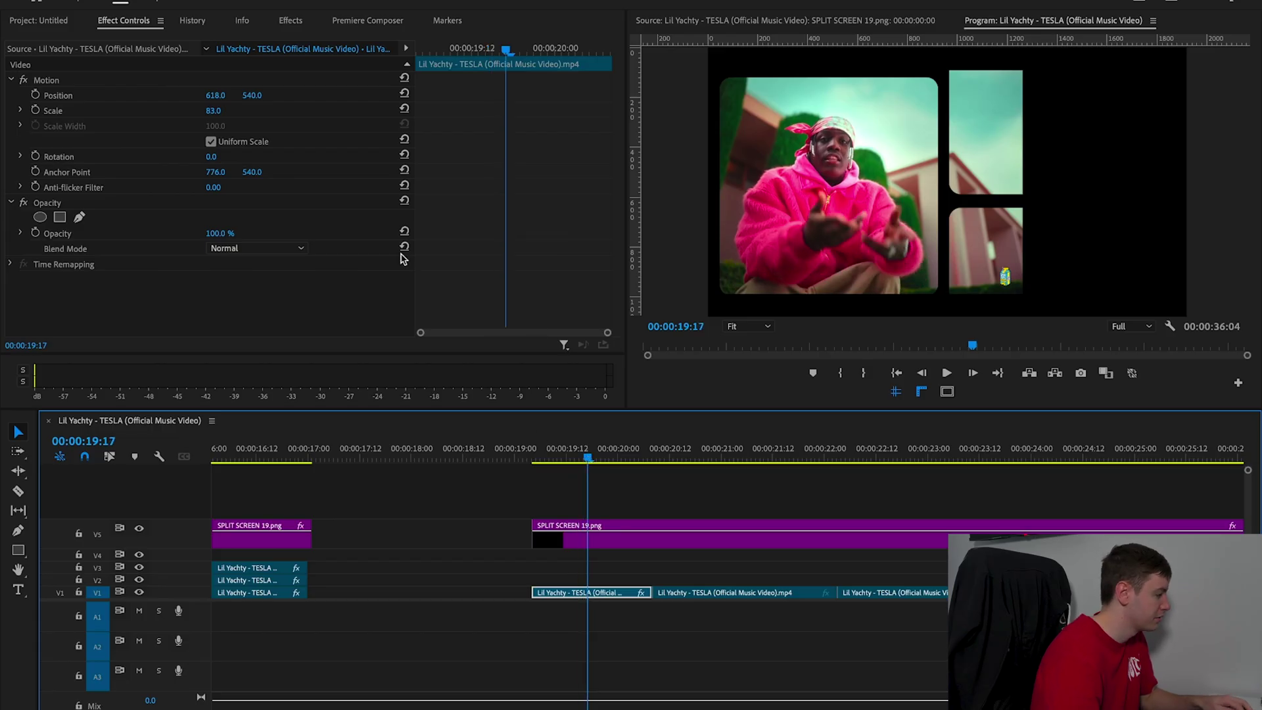
Step: Search the effects for CROP and apply the Crop effect to the first V1 clip under the second overlay
click(288, 21)
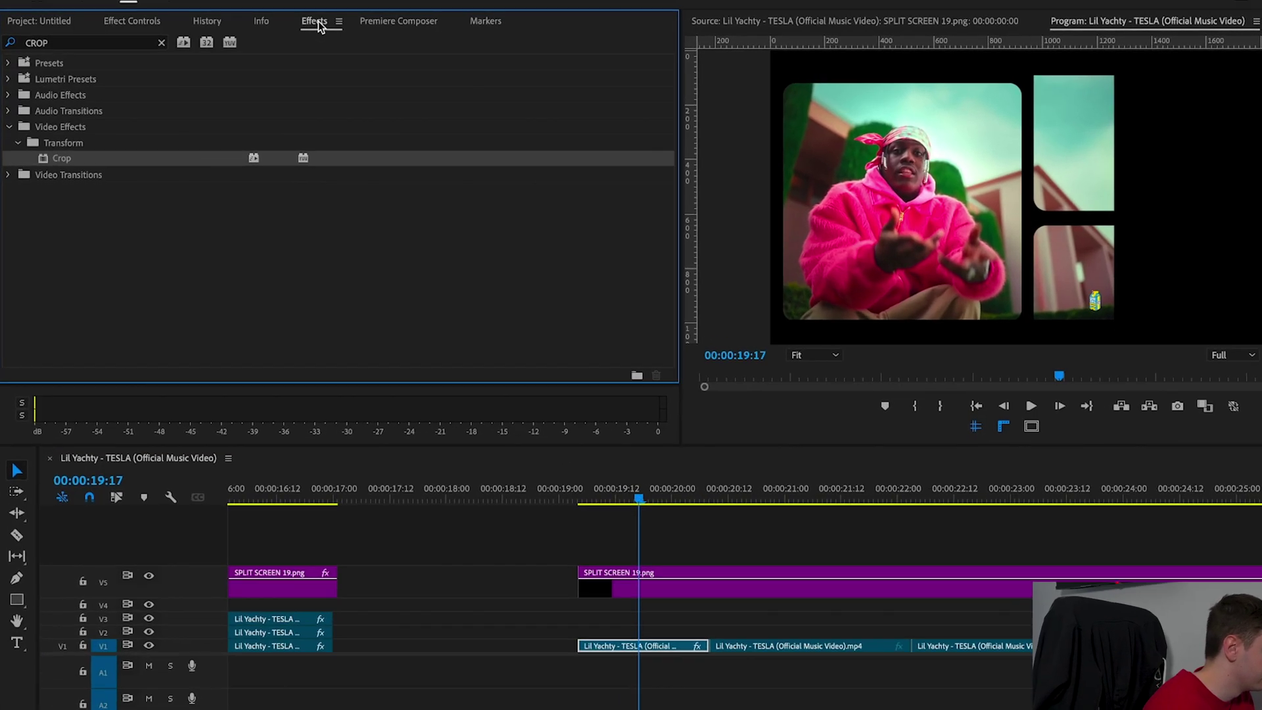
click(140, 41)
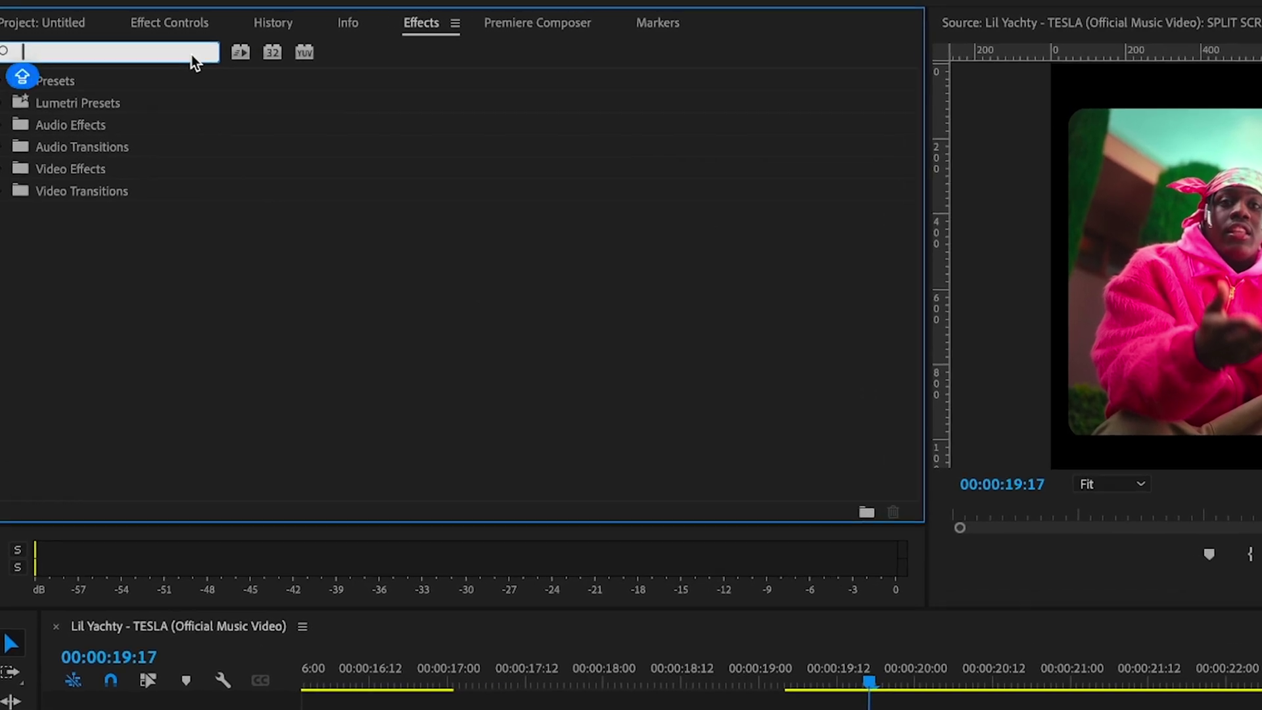
text(CROP)
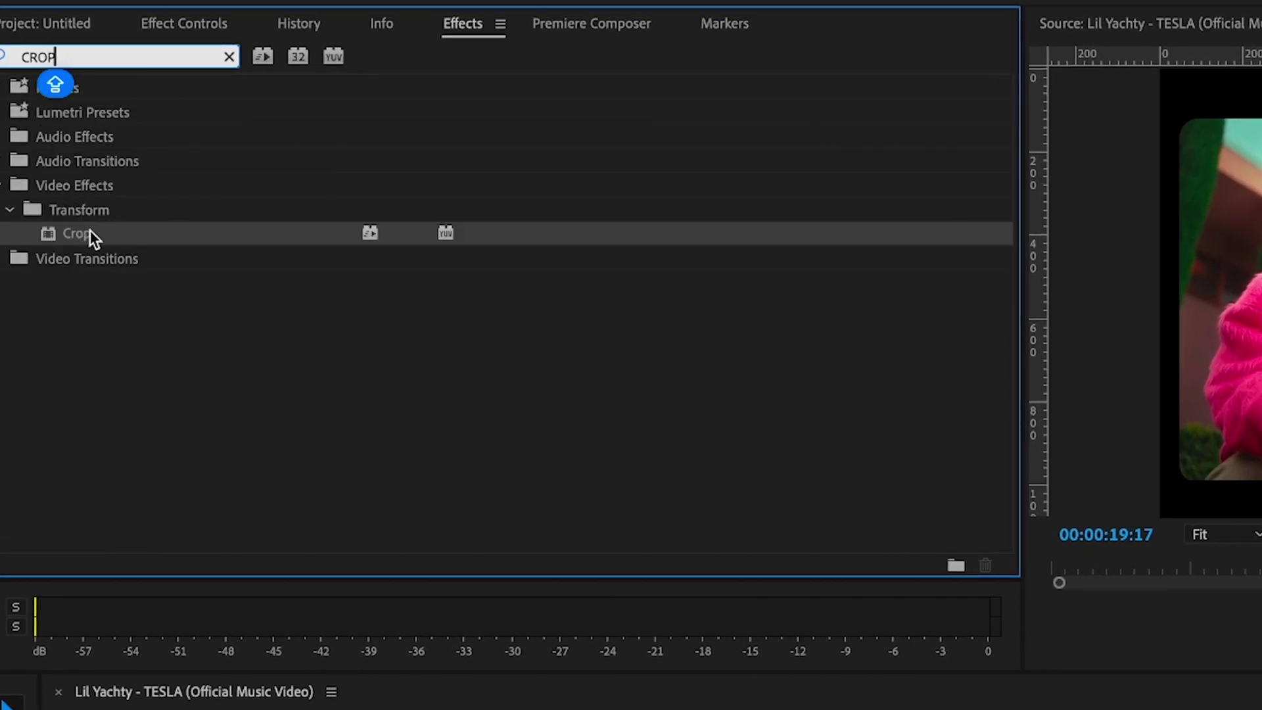
drag(89, 232, 711, 646)
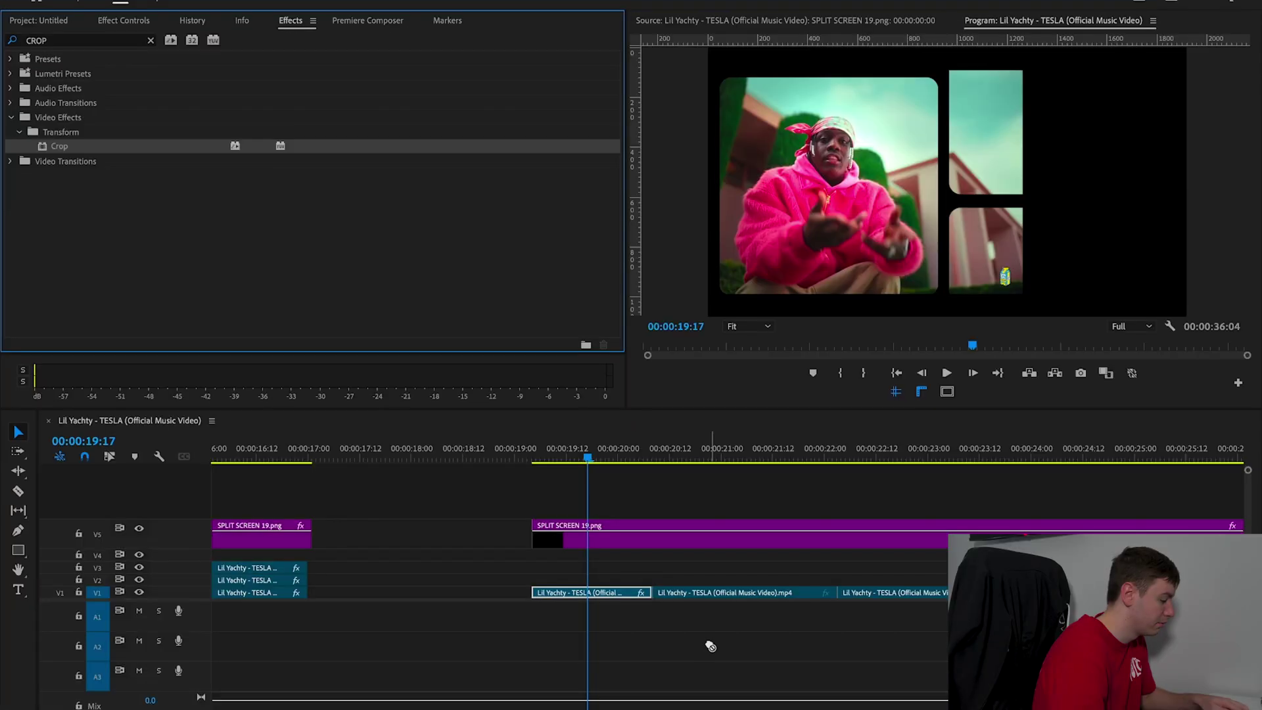
Step: Set the Crop effect's Right value to 23% on that clip so it stays inside the large left frame
click(125, 22)
scroll(523, 290, down, 3)
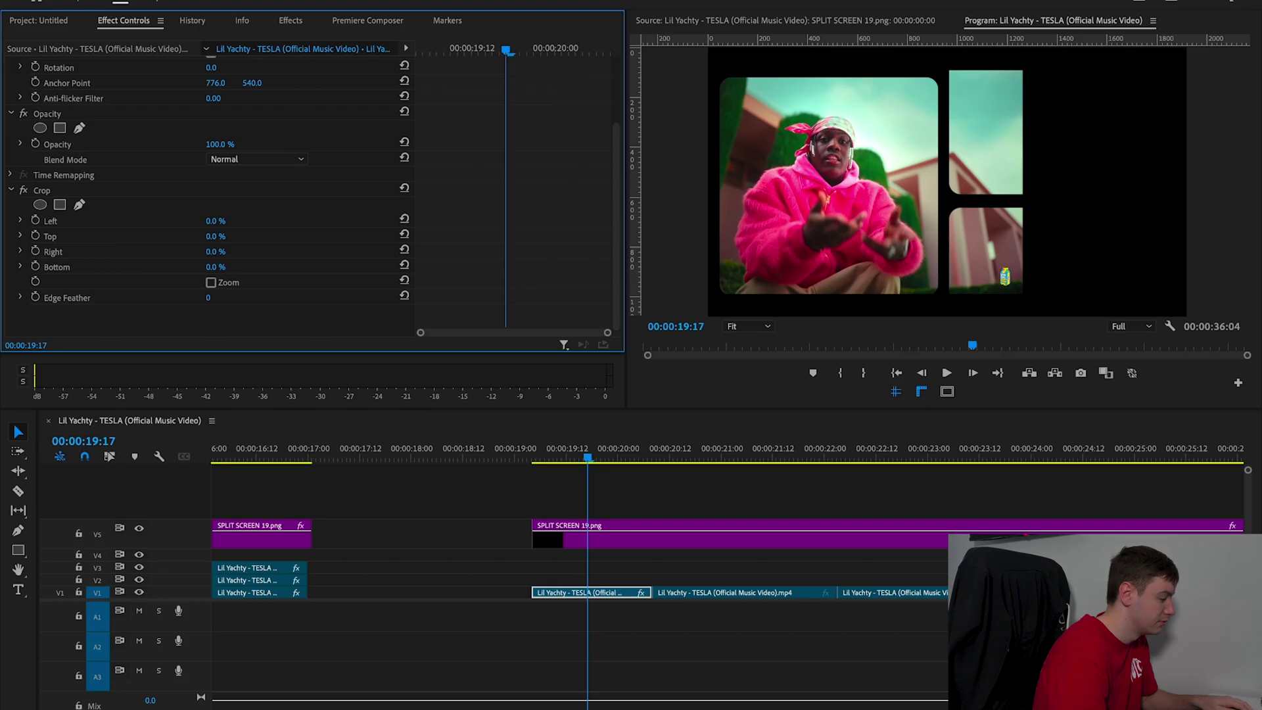
drag(337, 410, 374, 409)
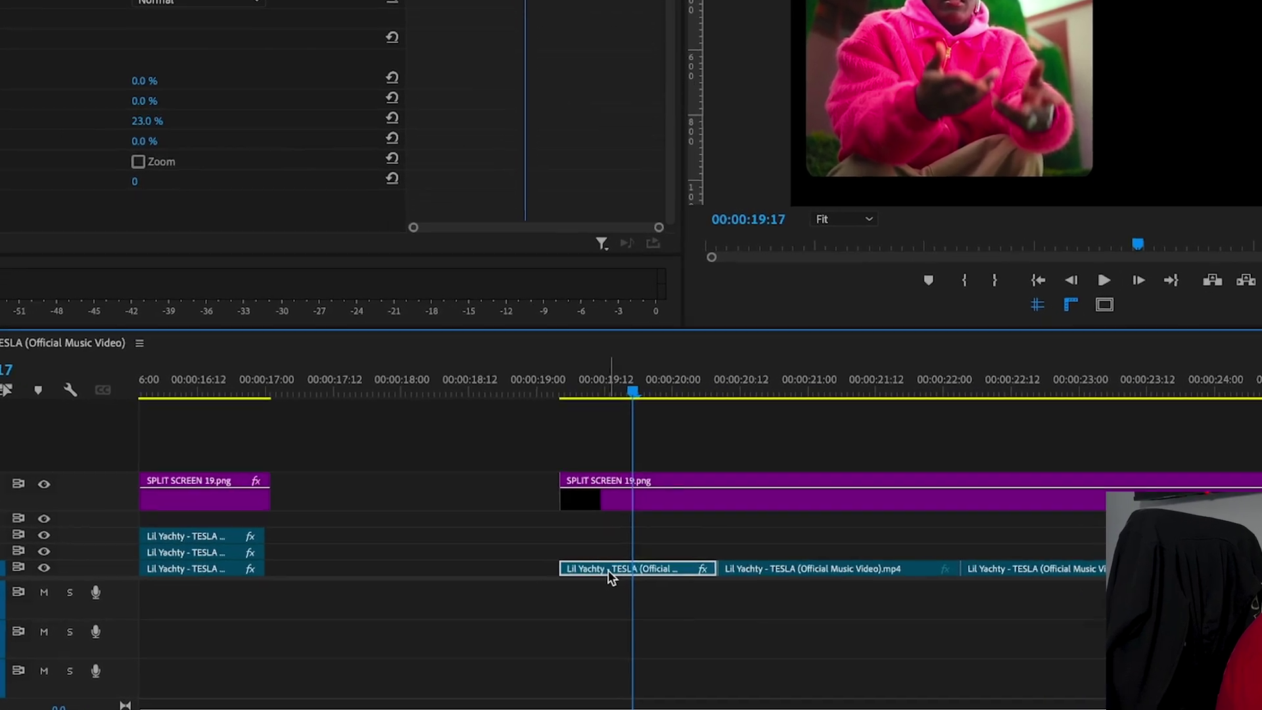
Step: Duplicate the cropped clip onto track V2 and fit the copy into the lower-right frame at position 1555, 879 and scale 77
drag(571, 592, 570, 581)
click(654, 524)
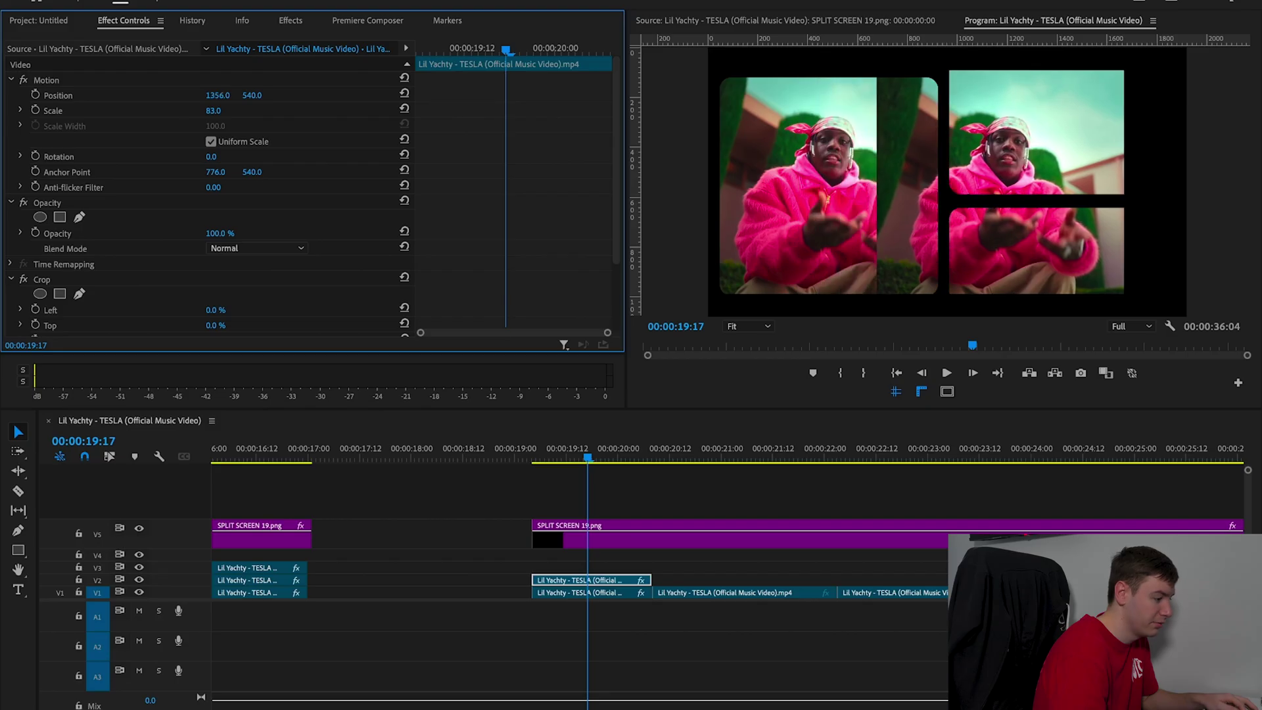
drag(218, 95, 490, 97)
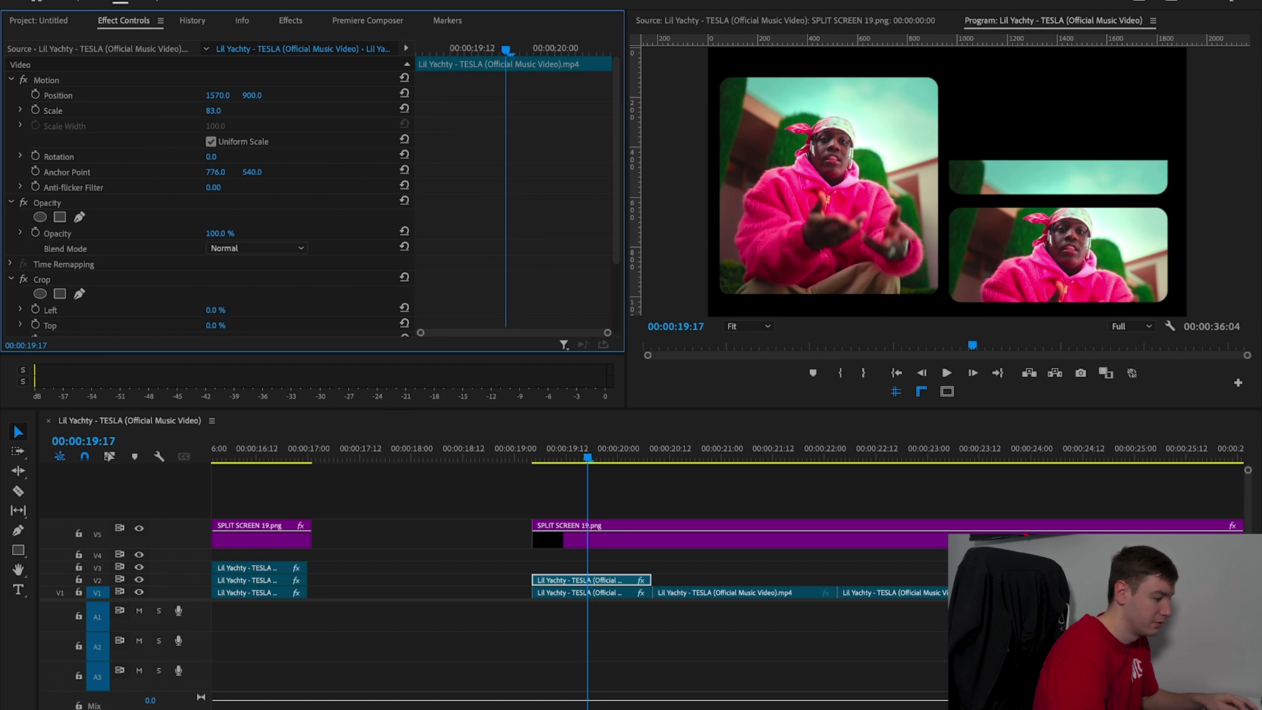
drag(213, 111, 240, 95)
Step: Duplicate the V2 clip onto track V3, move the copy up into the upper-right frame and crop its bottom edge
drag(618, 580, 617, 568)
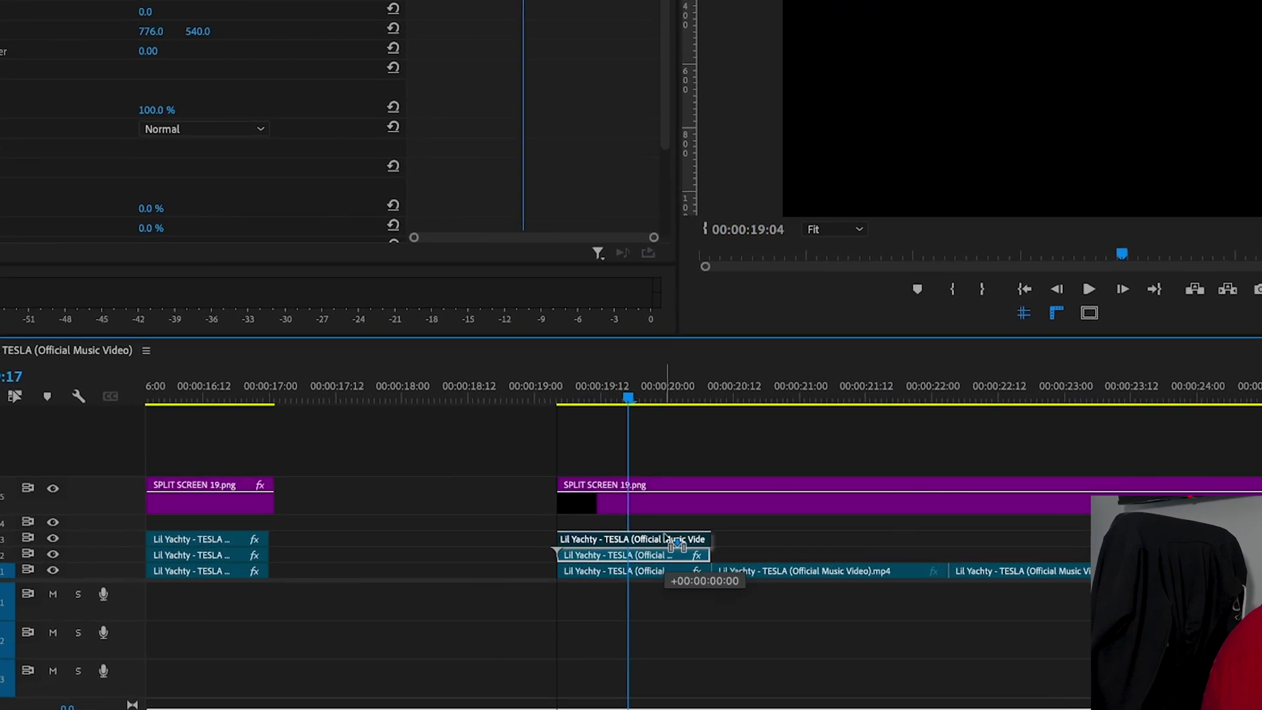
drag(702, 526, 703, 526)
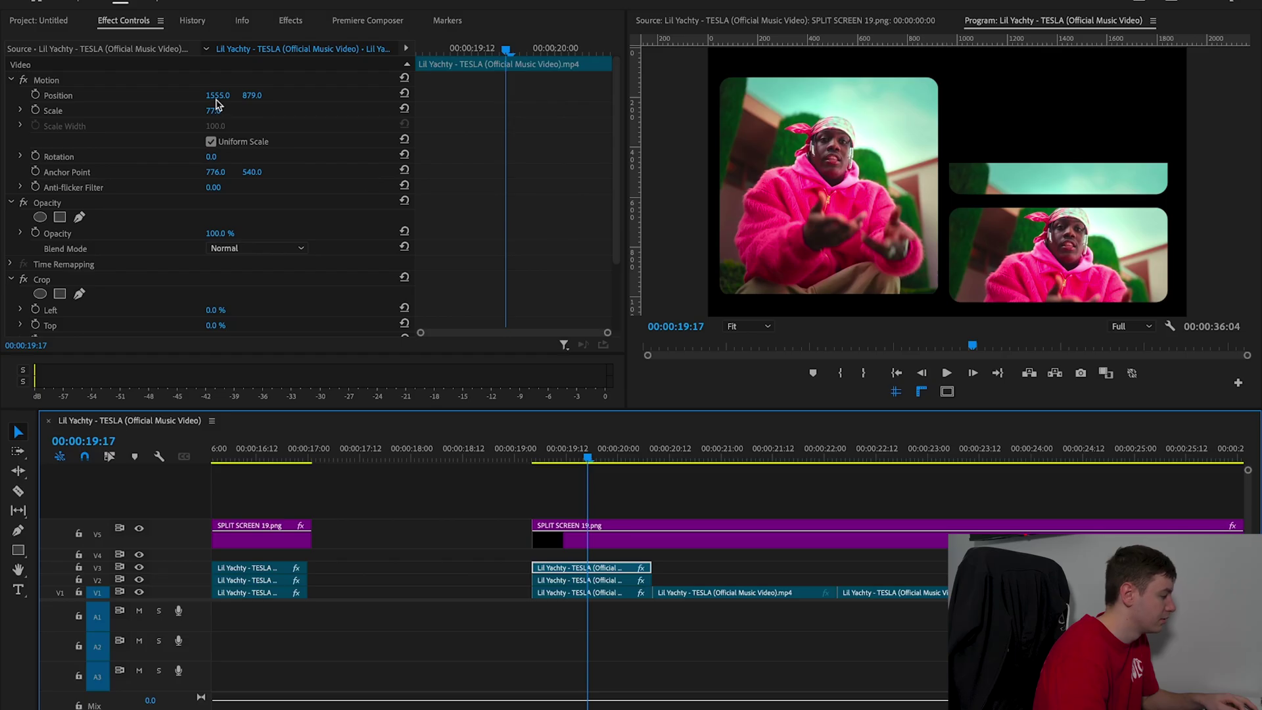
drag(217, 96, 23, 96)
key(super+z)
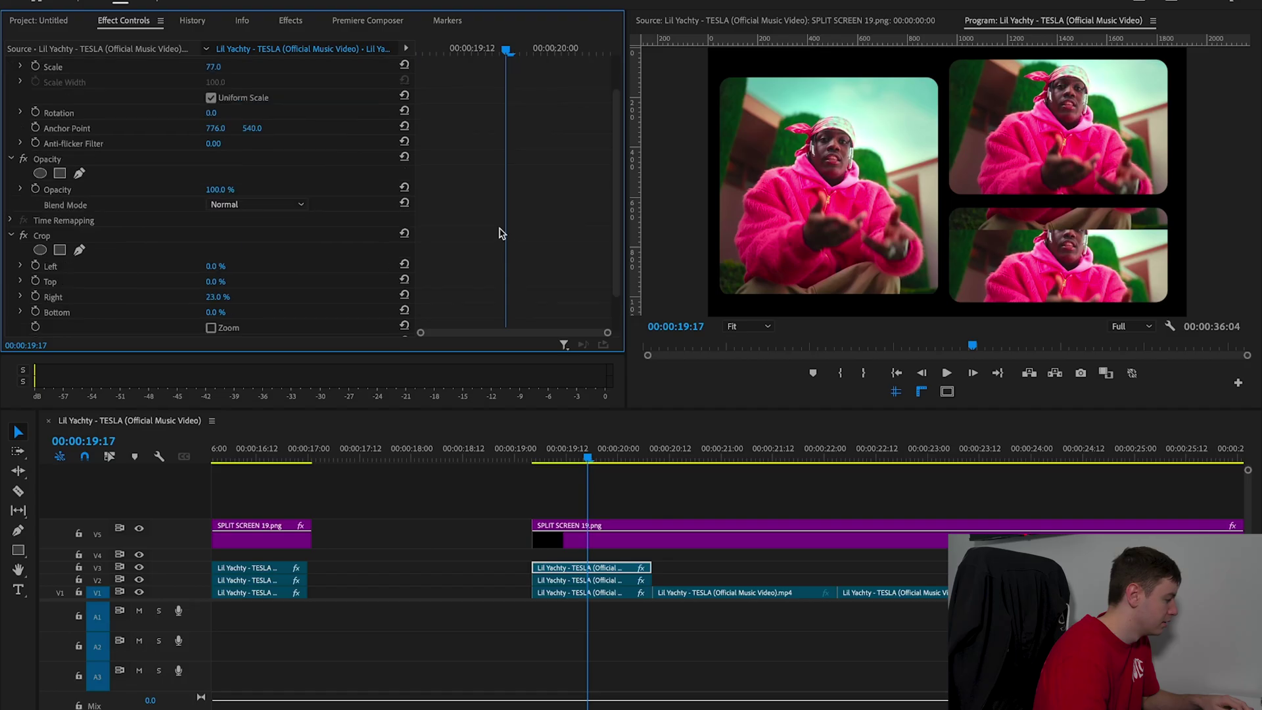
scroll(309, 281, down, 2)
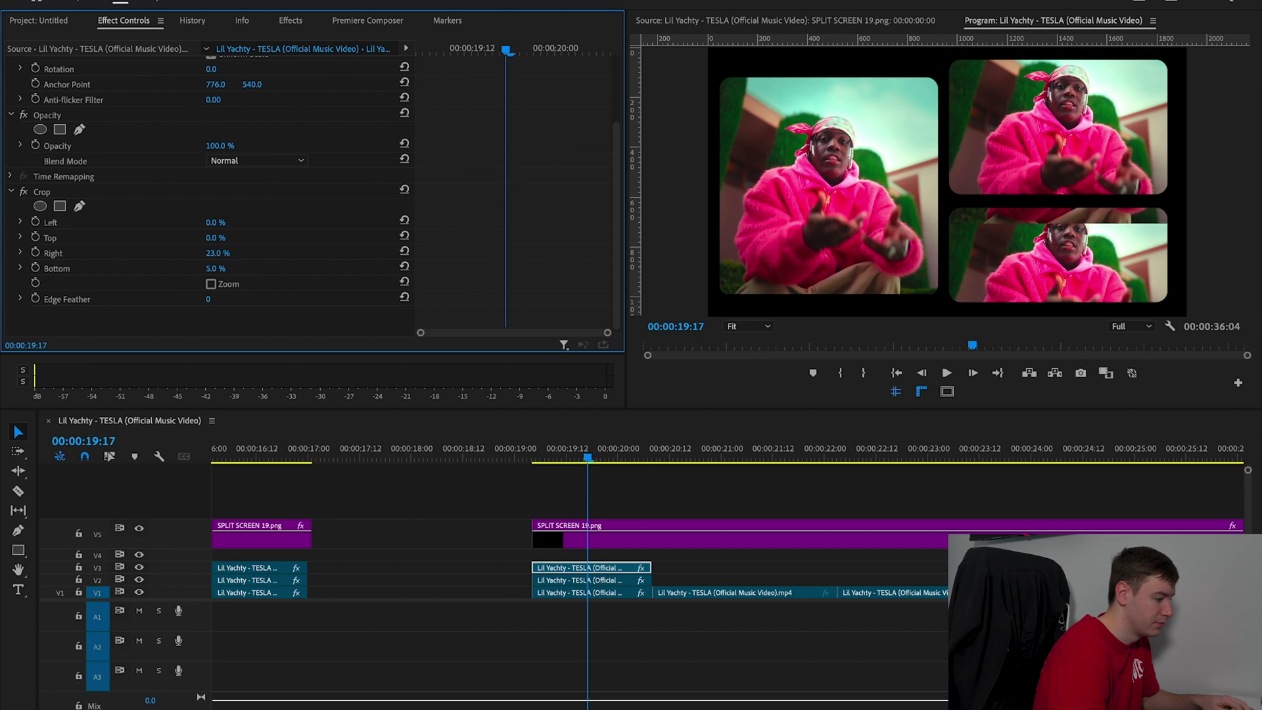
Step: Apply the Crop effect to the second V1 clip under the overlay and show its effect settings
click(642, 496)
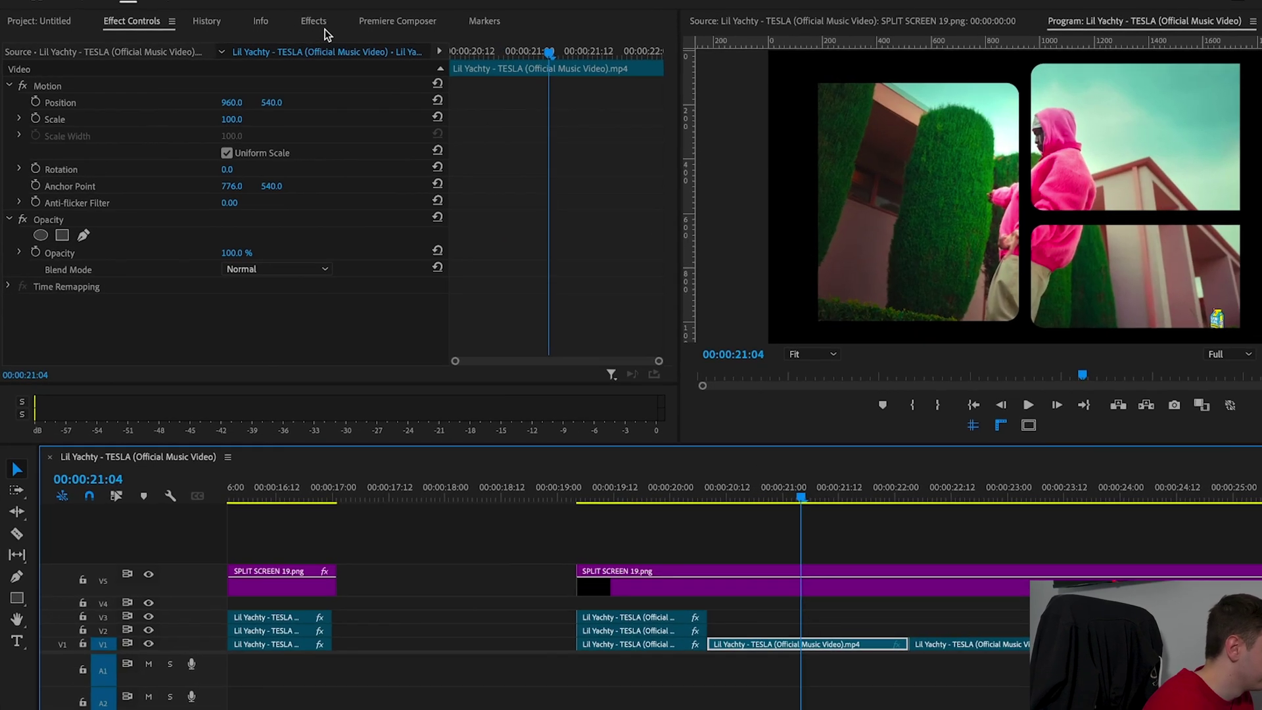
click(291, 20)
drag(84, 183, 536, 410)
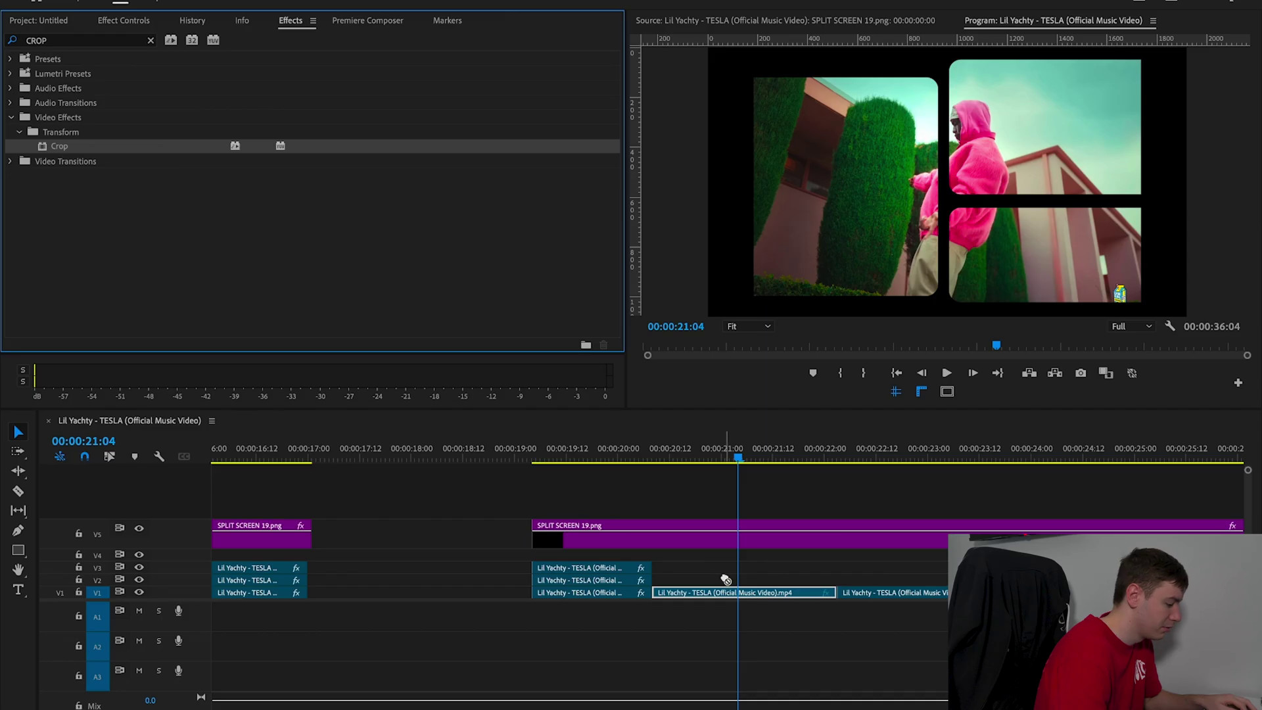
click(125, 20)
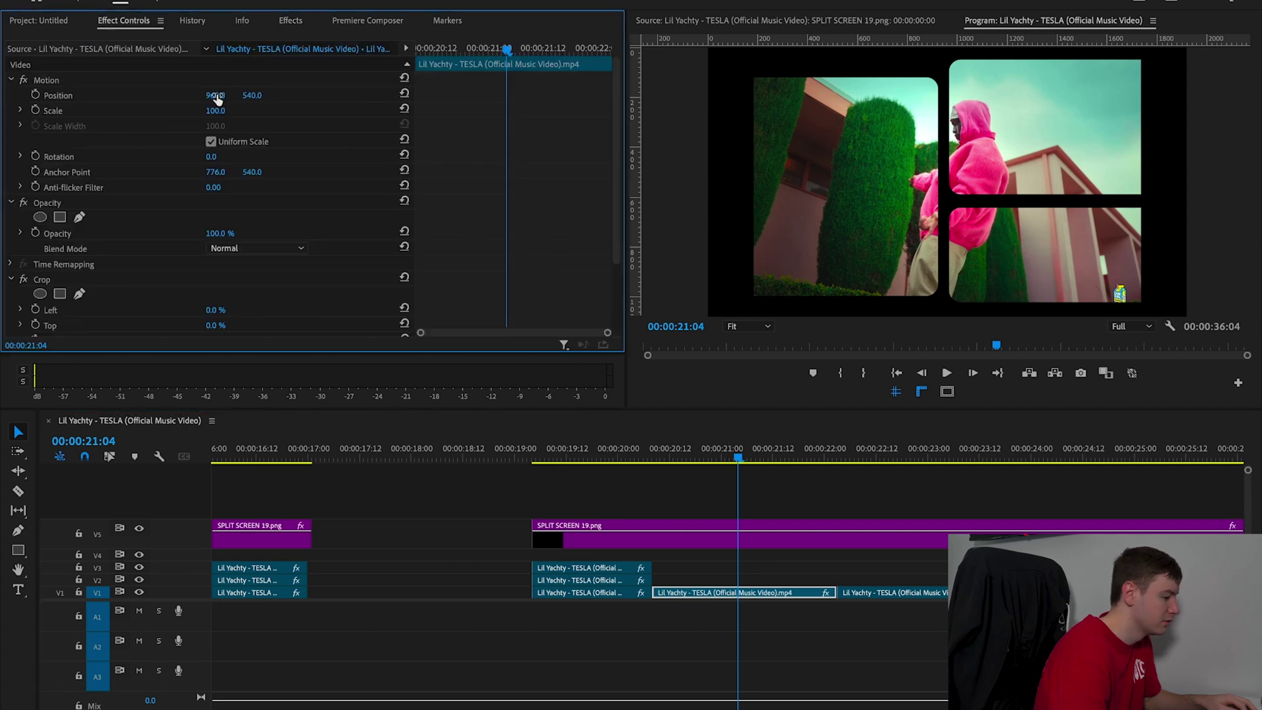
Step: Fit the second V1 clip into the large left frame with vertical position 503 and crop its right side by 17%
mouse_move(217, 97)
mouse_down()
mouse_move(170, 95)
mouse_move(227, 95)
mouse_up()
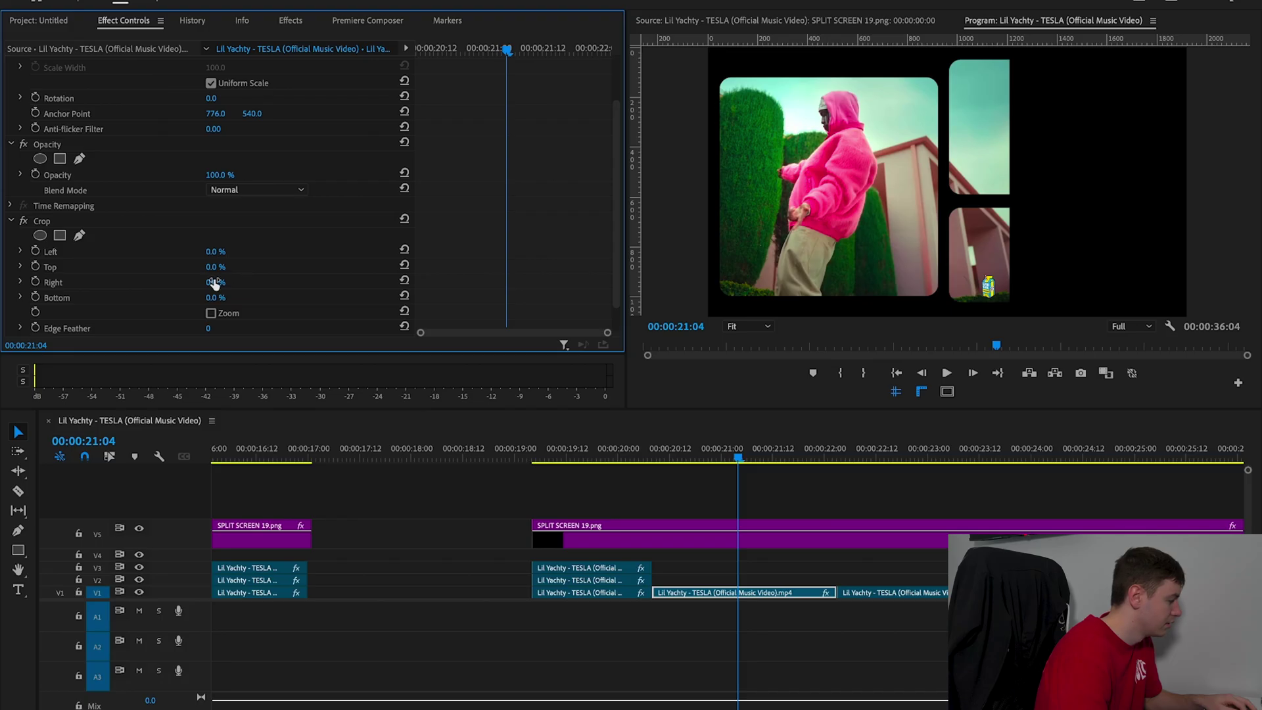
drag(213, 284, 226, 285)
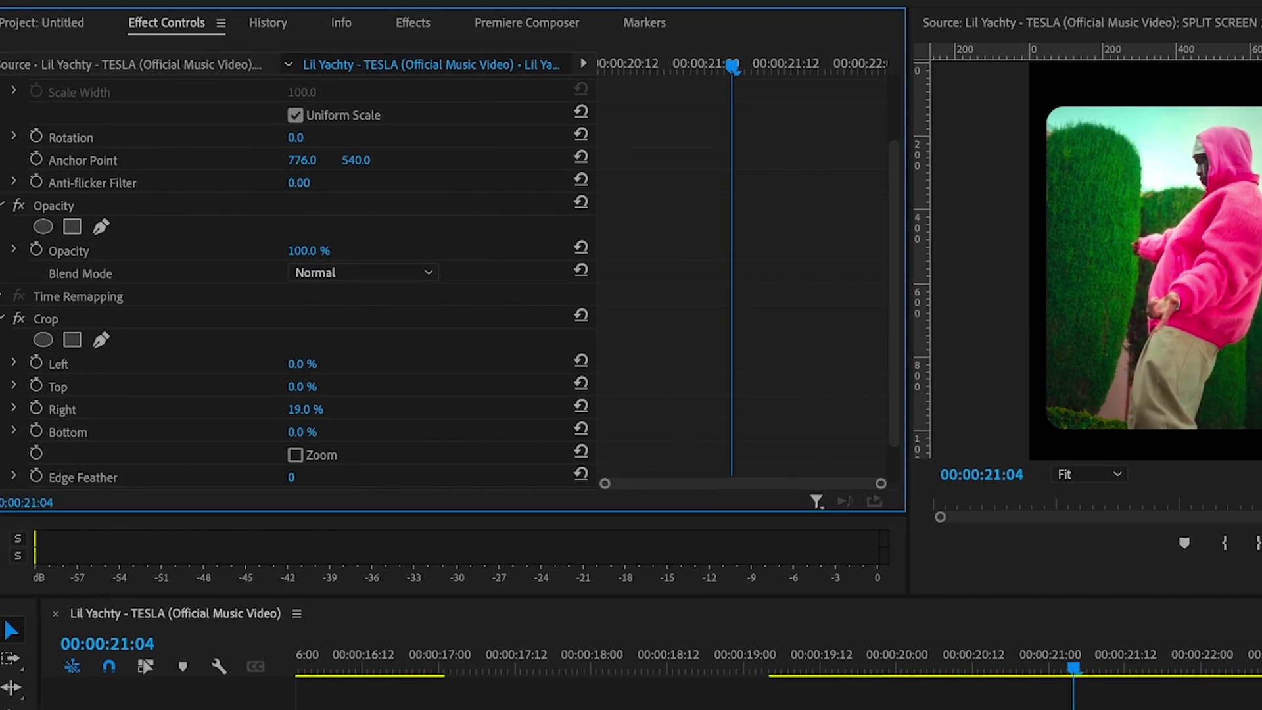
drag(320, 411, 318, 410)
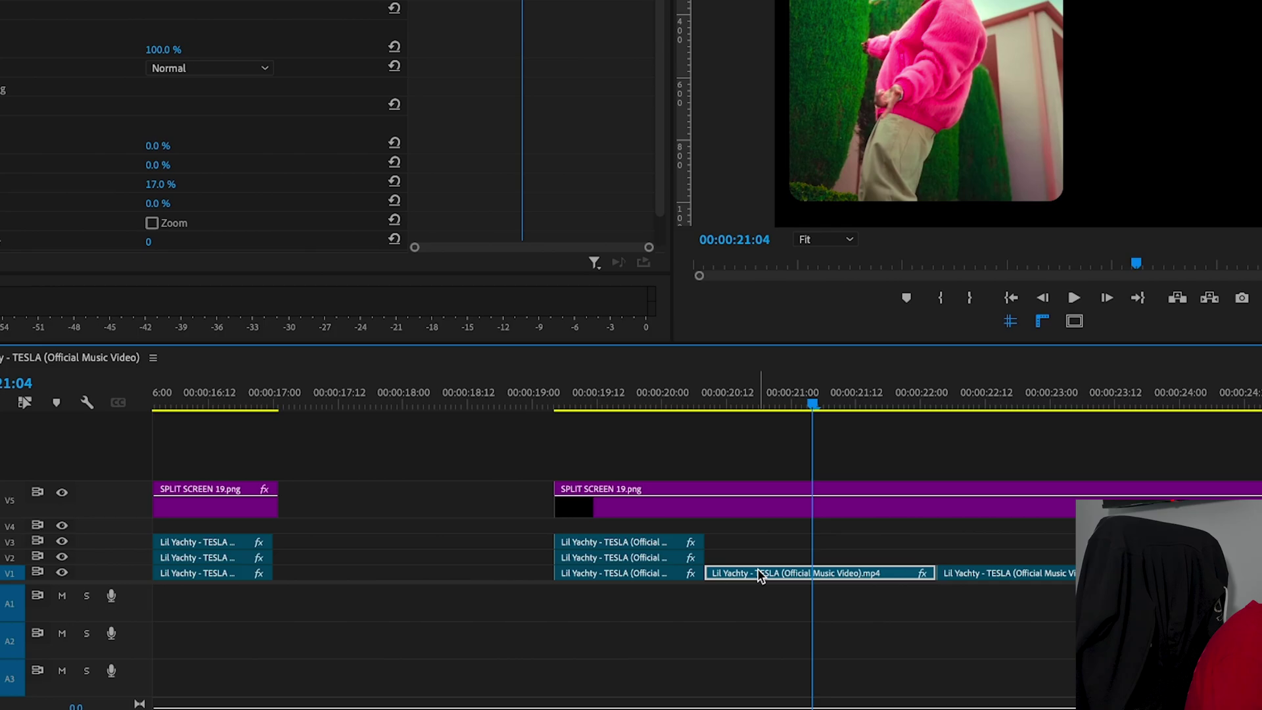
Step: Duplicate the second clip onto track V2 and fit the copy into the upper-right frame with horizontal position 1556, scale 74 and bottom crop 10%
drag(691, 590, 692, 582)
drag(801, 548, 802, 546)
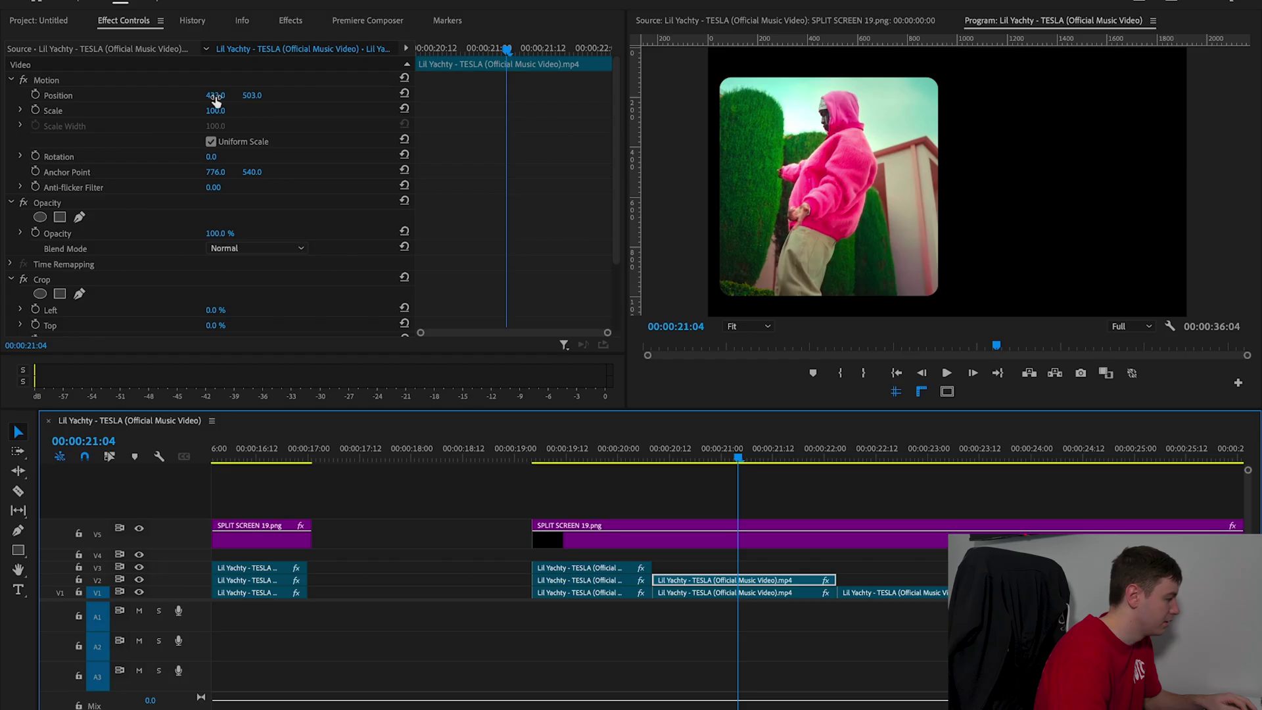
drag(216, 99, 455, 98)
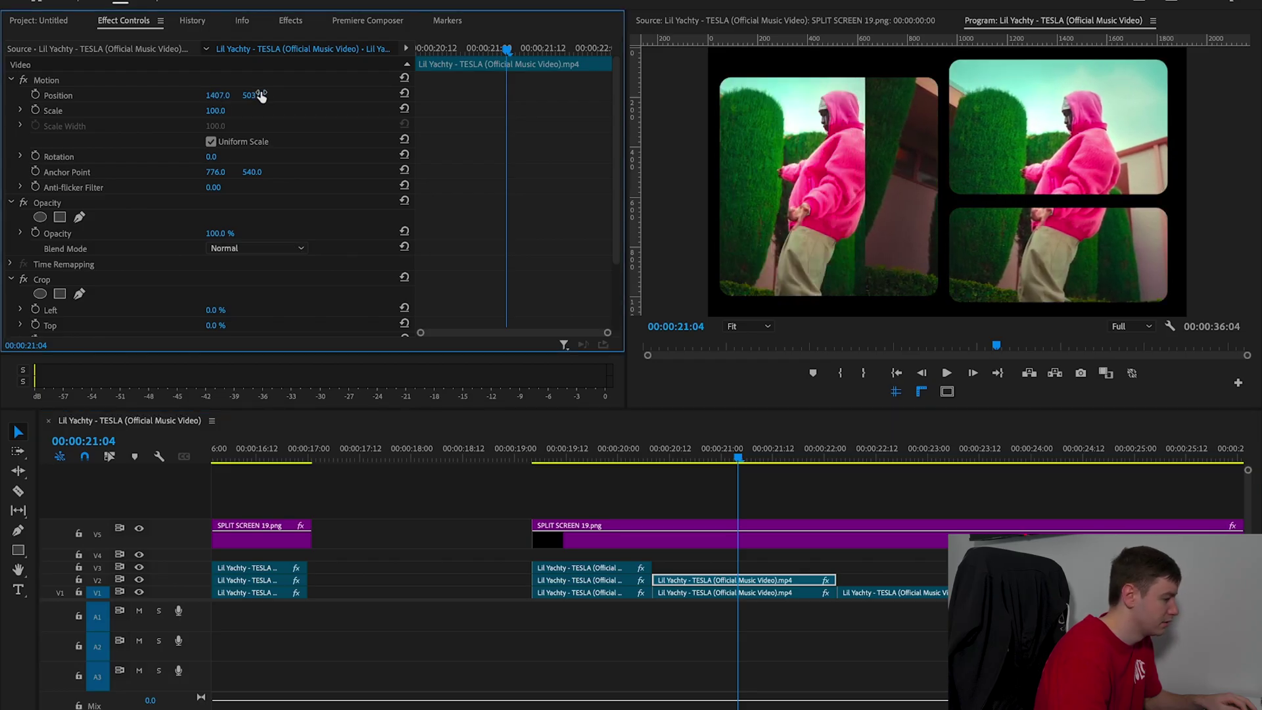
drag(261, 96, 209, 98)
scroll(498, 249, down, 3)
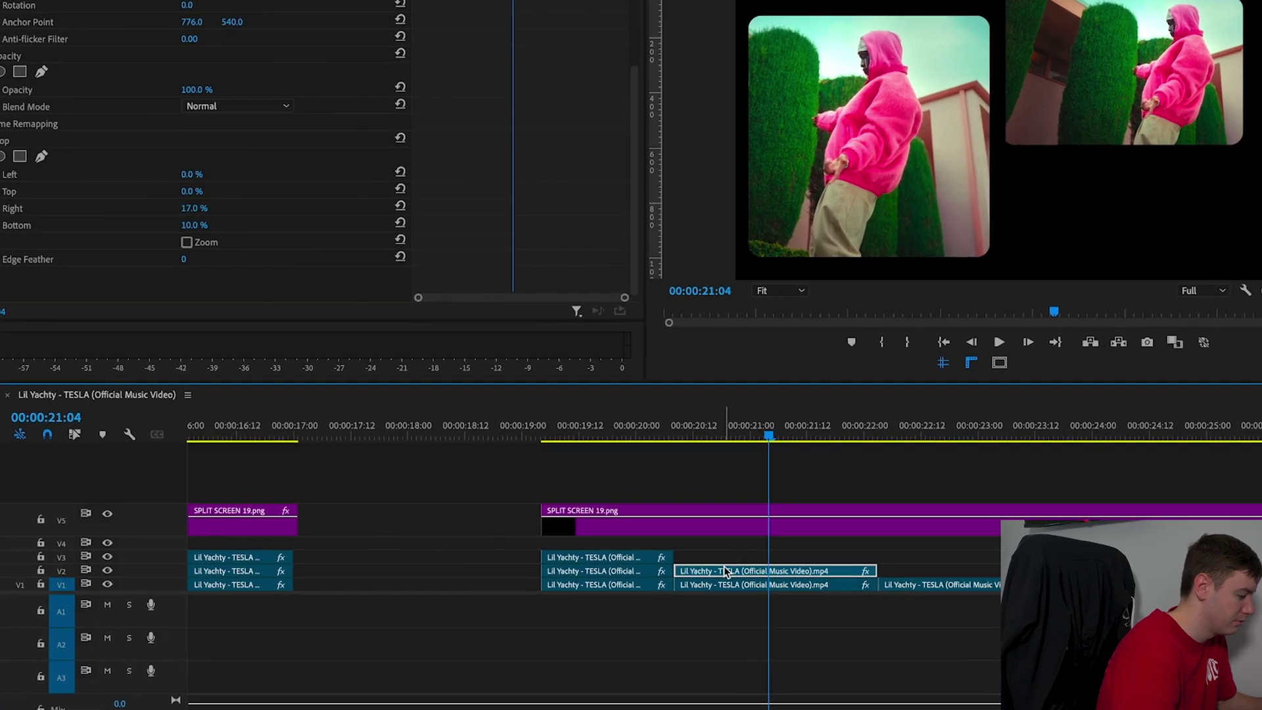
Step: Duplicate the second clip's V2 copy onto track V3 and move the new copy down into the lower-right frame
drag(699, 581, 704, 568)
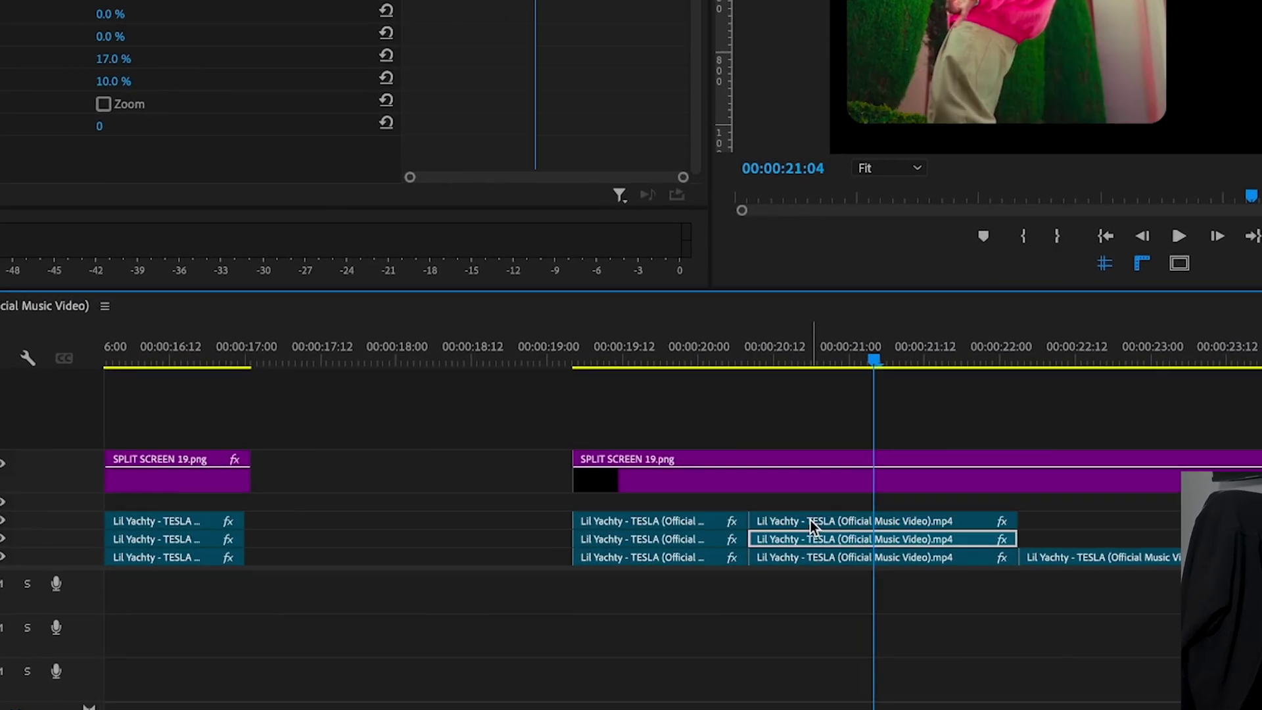
click(869, 502)
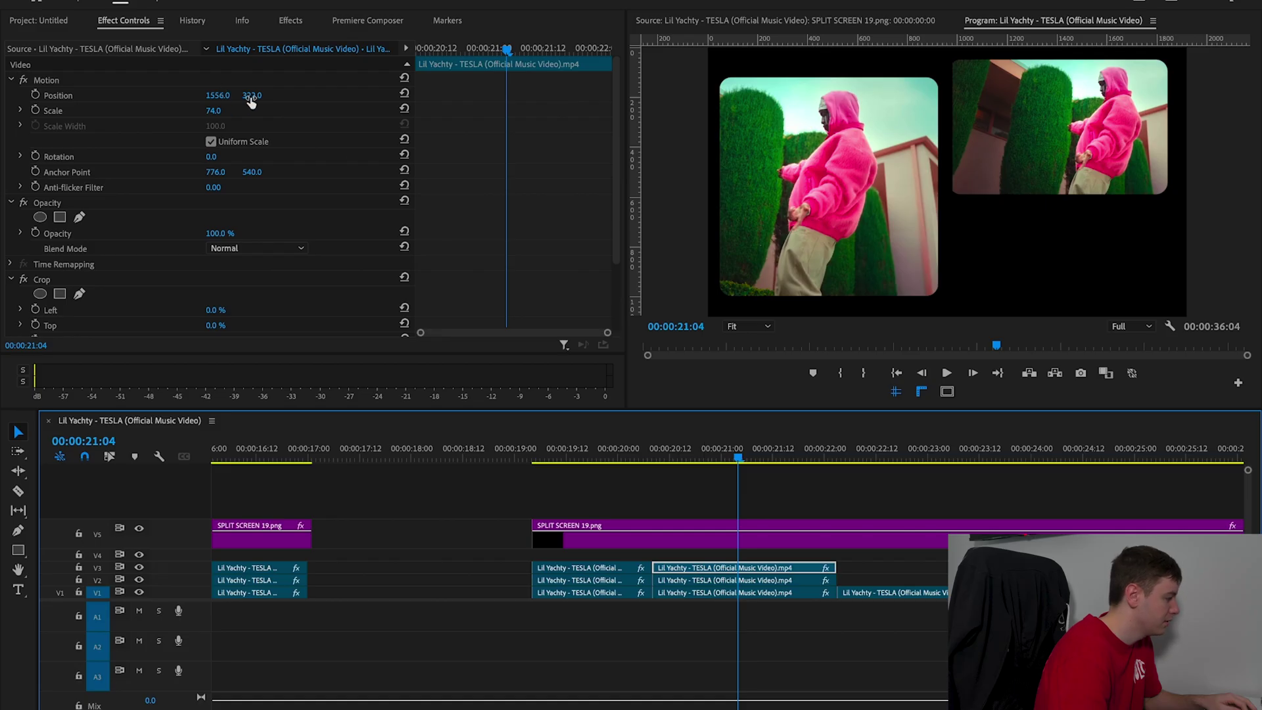
drag(250, 96, 382, 96)
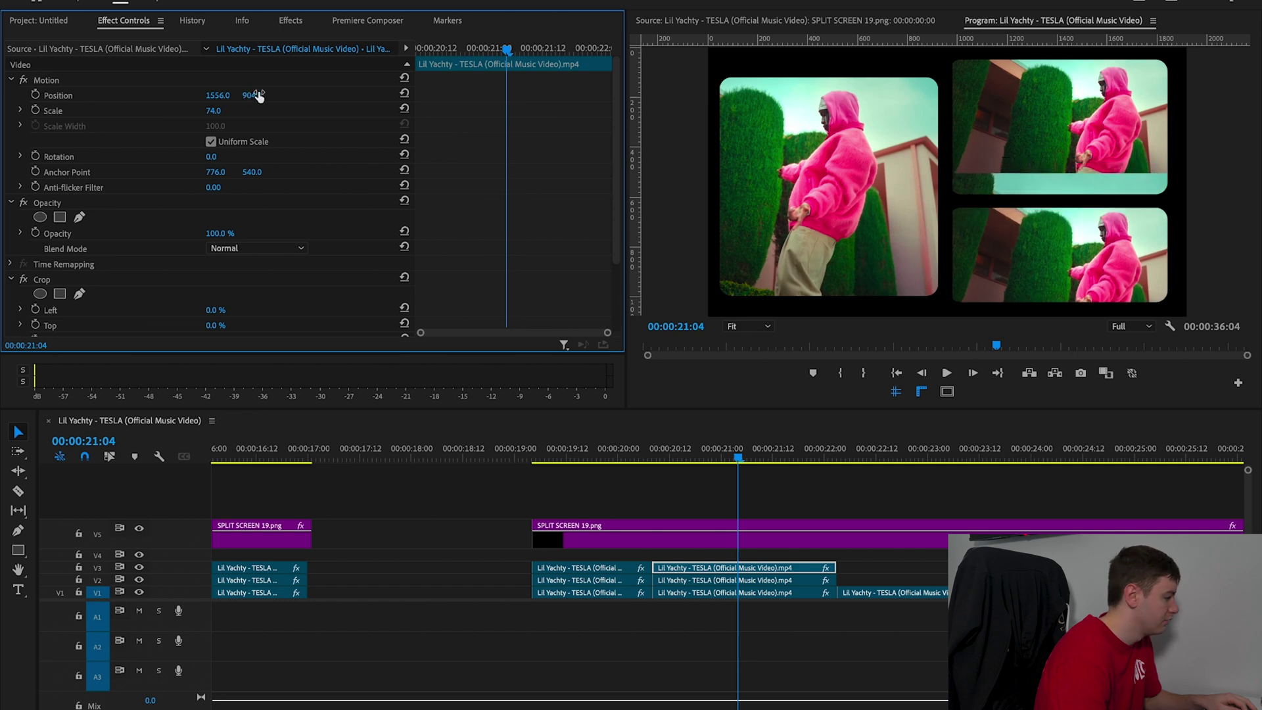
Step: Apply the Horizontal Flip effect to the second clip's V3 copy in the lower-right frame
click(299, 23)
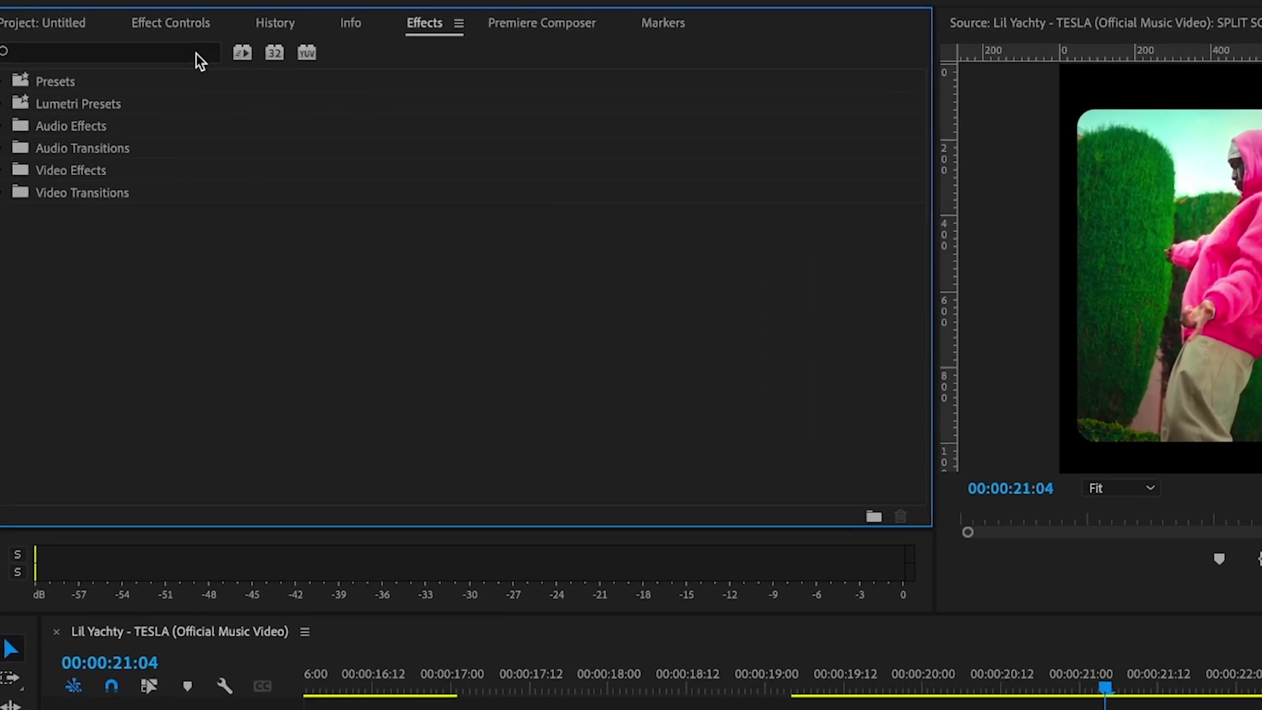
click(196, 54)
text(FLIP)
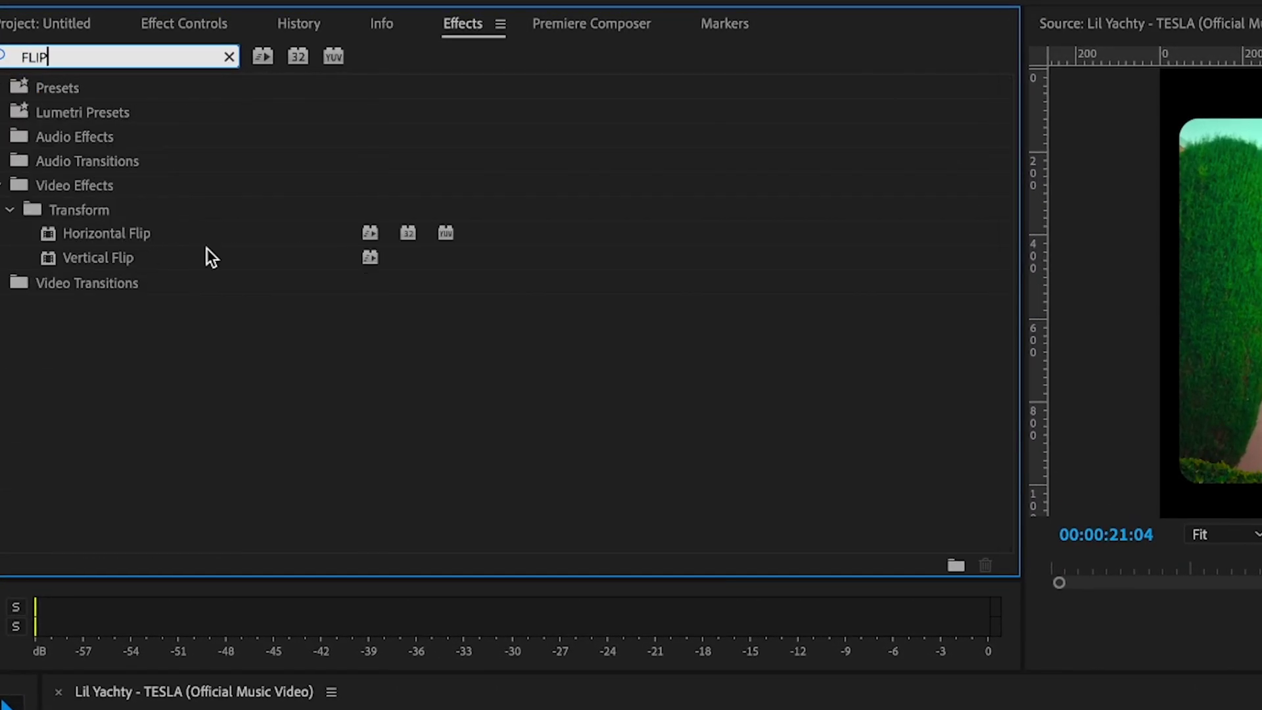
key(shift)
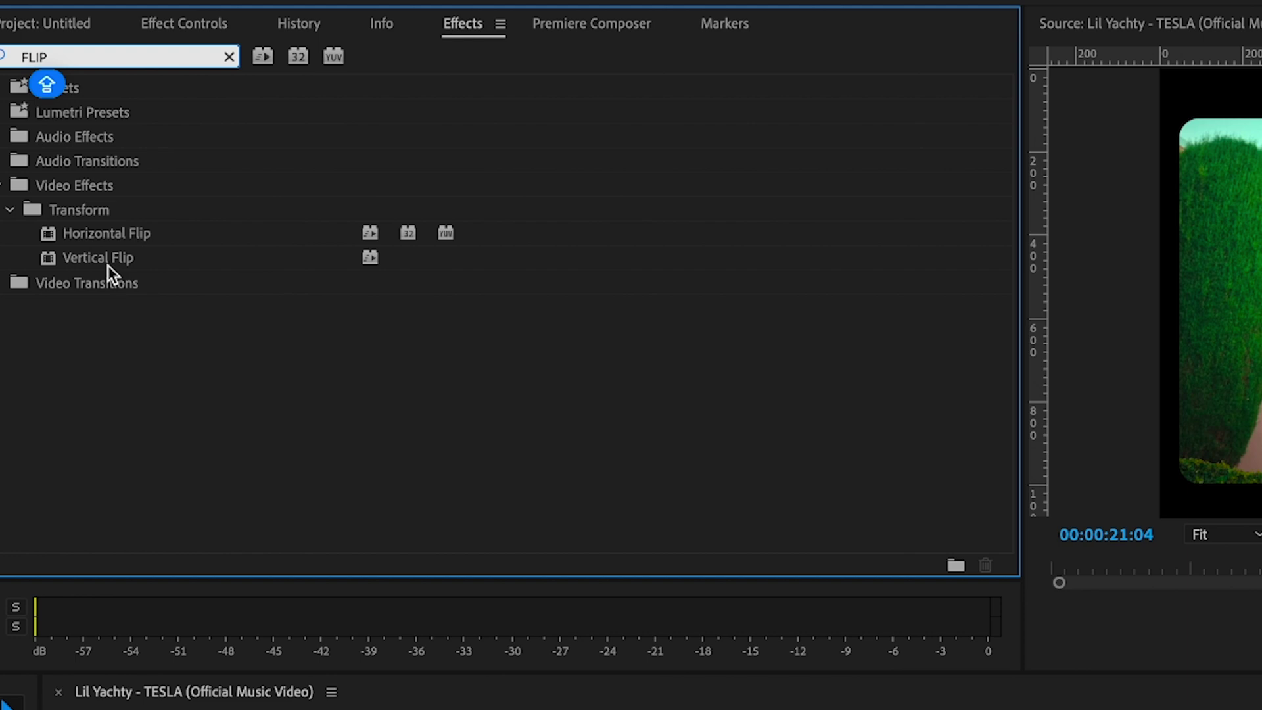
drag(106, 238, 1159, 709)
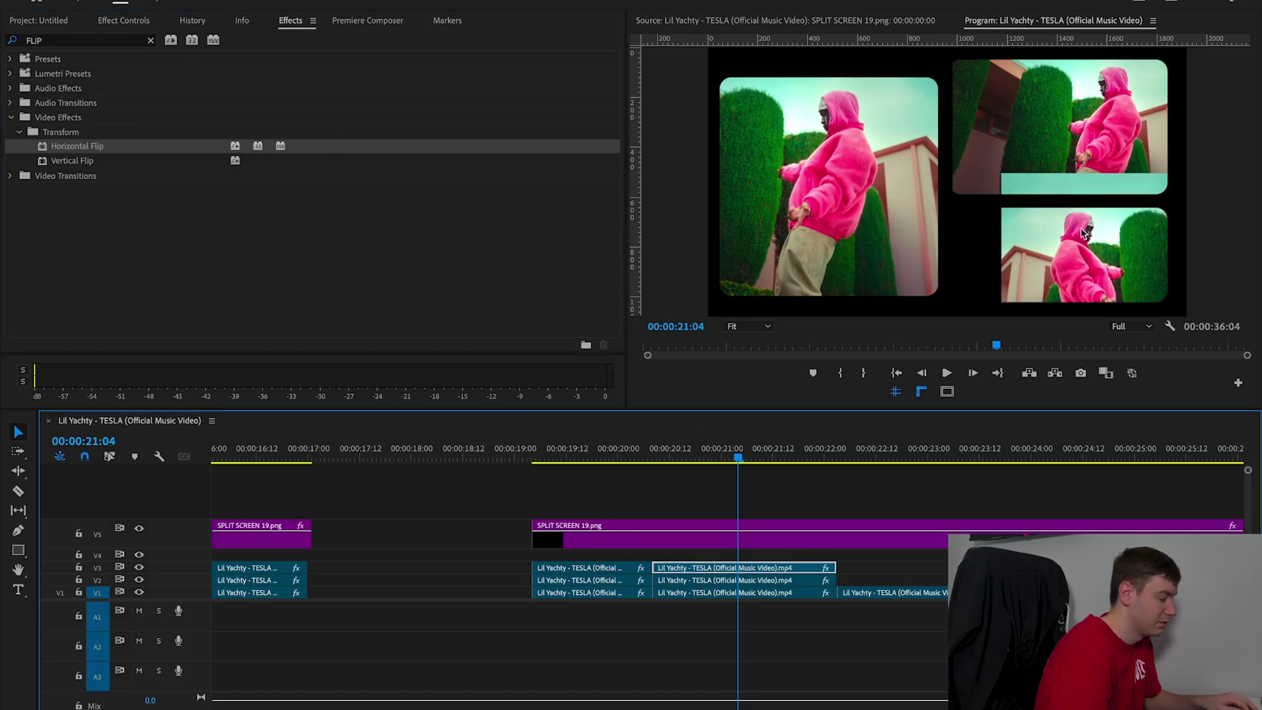
Step: Shift the flipped V3 copy left to fill the lower-right frame and crop its top out of the upper-right frame
click(125, 21)
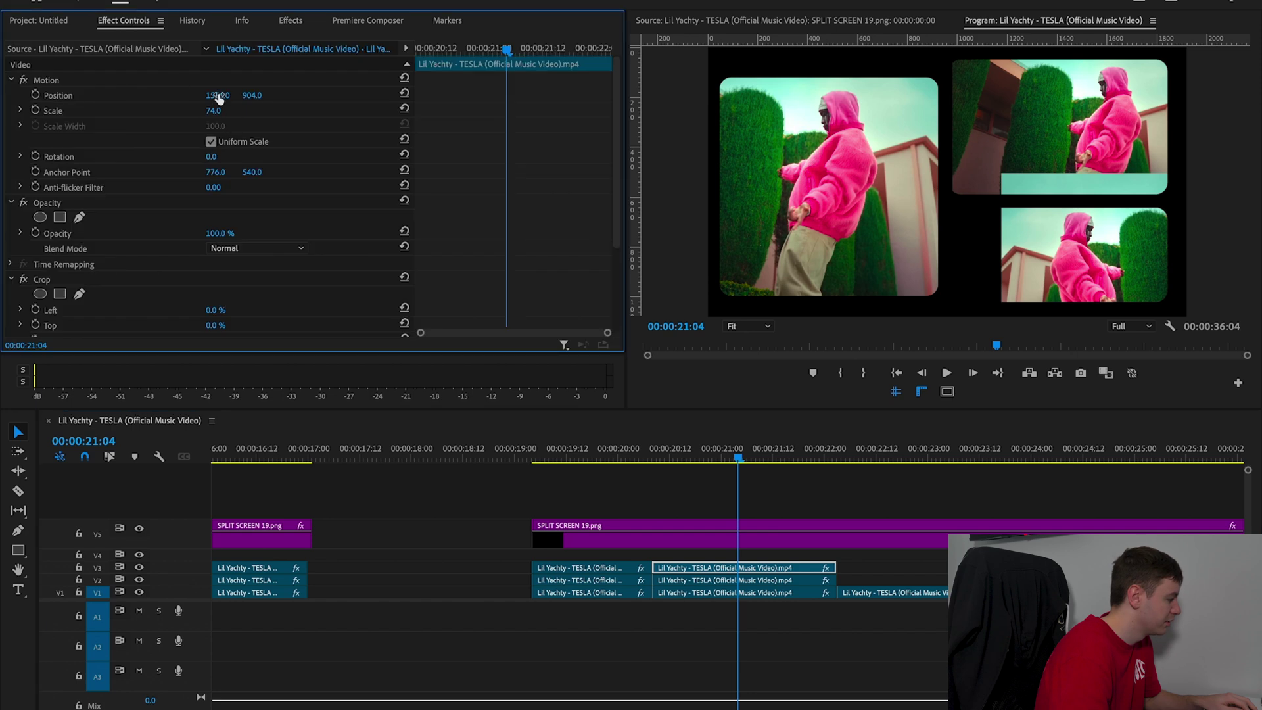
drag(218, 96, 73, 95)
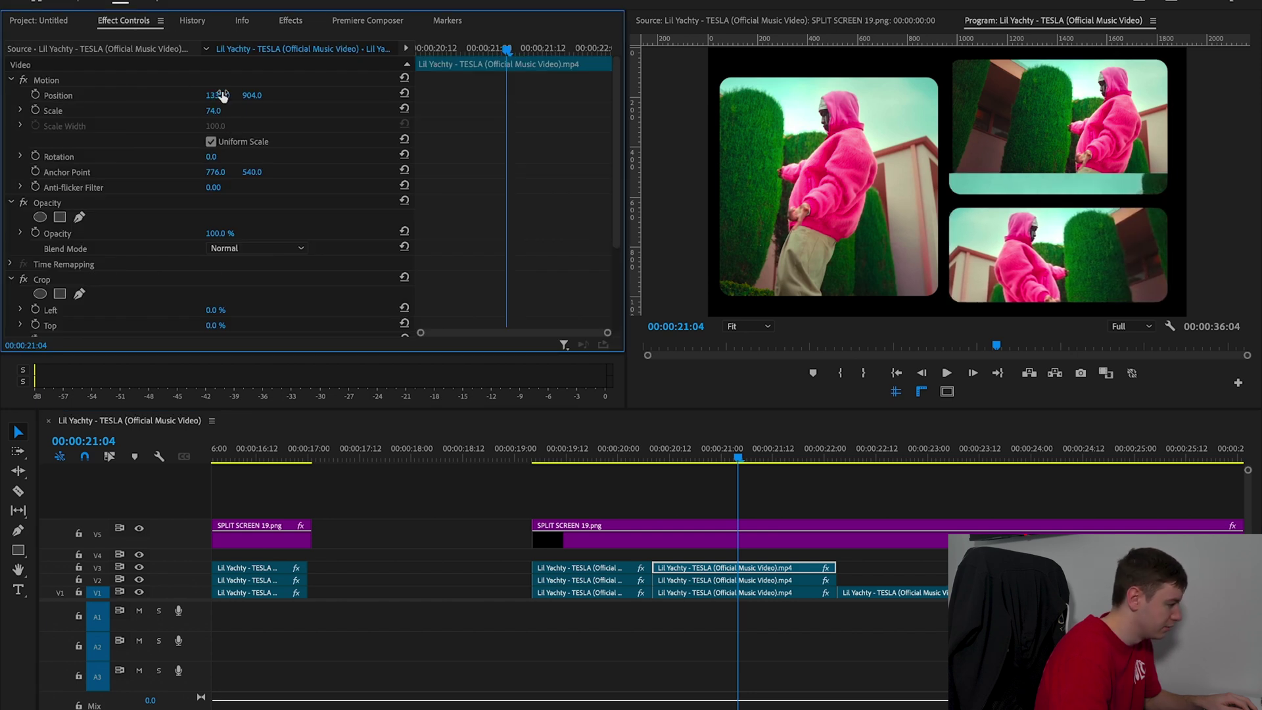
scroll(556, 198, down, 5)
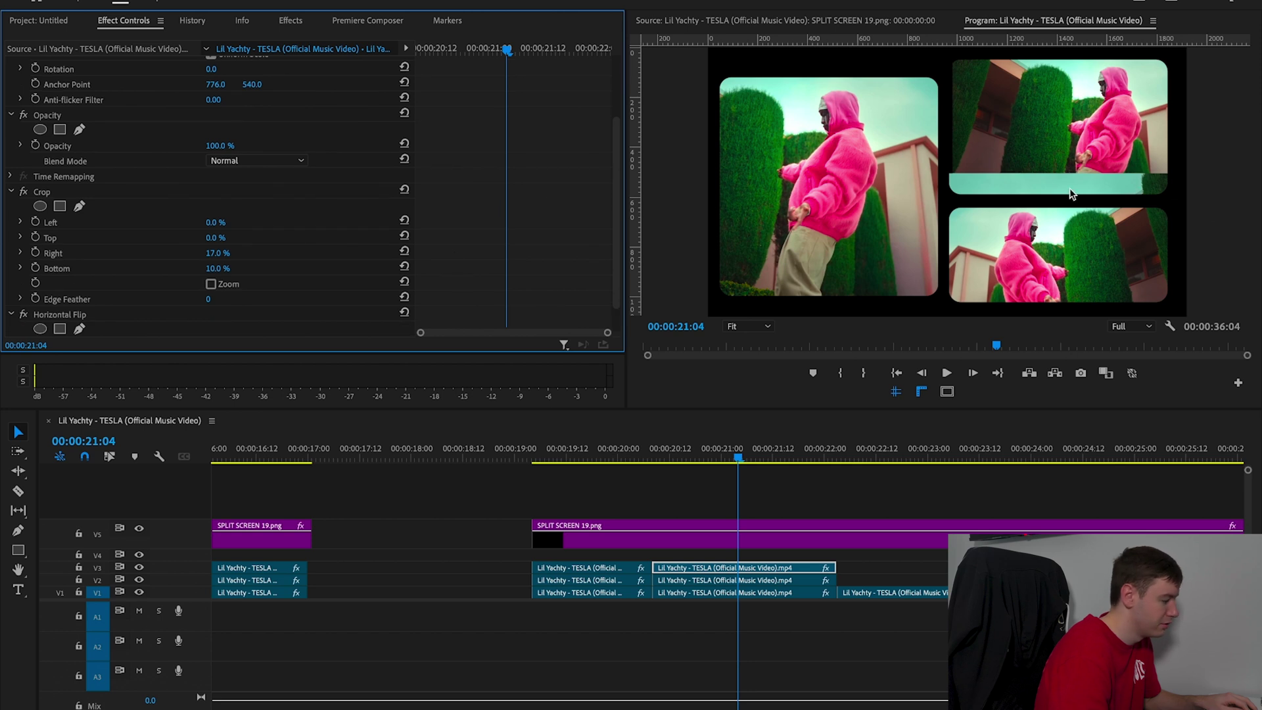
drag(212, 240, 218, 240)
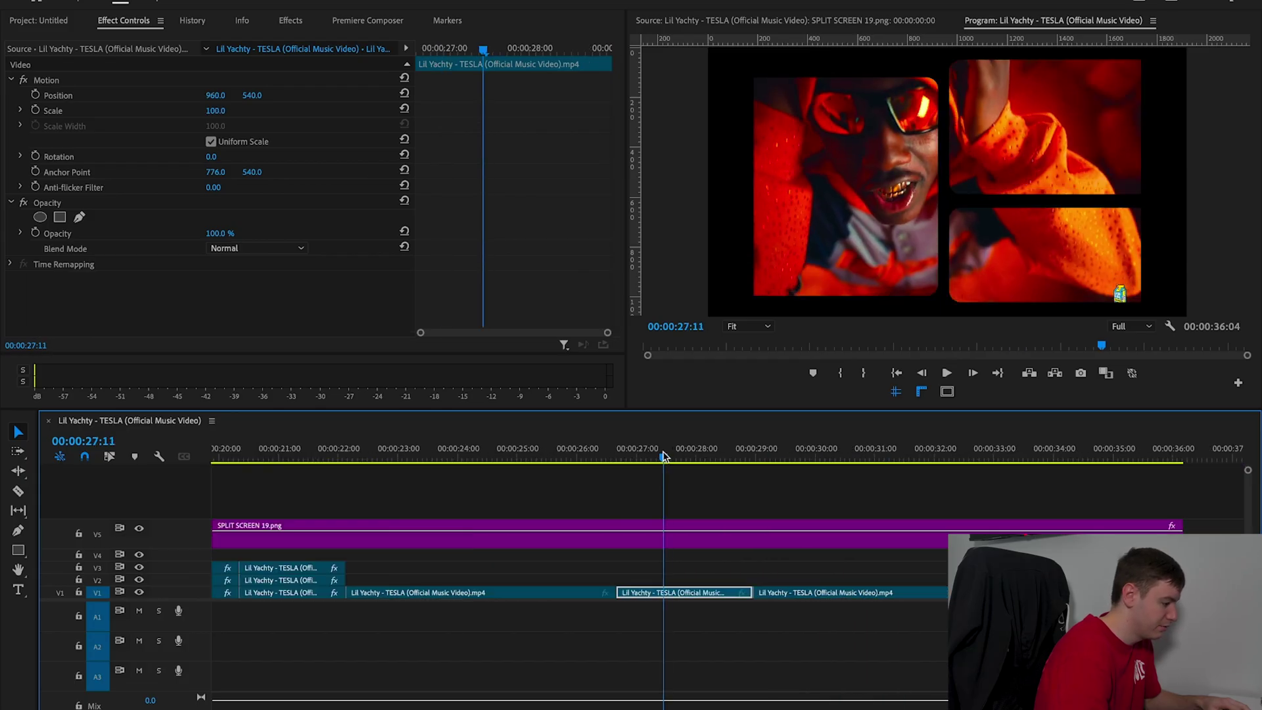
Step: Fit the V1 clip at 00:00:27:04 into the large left frame with position 728, 728 and scale 116
drag(663, 456, 647, 479)
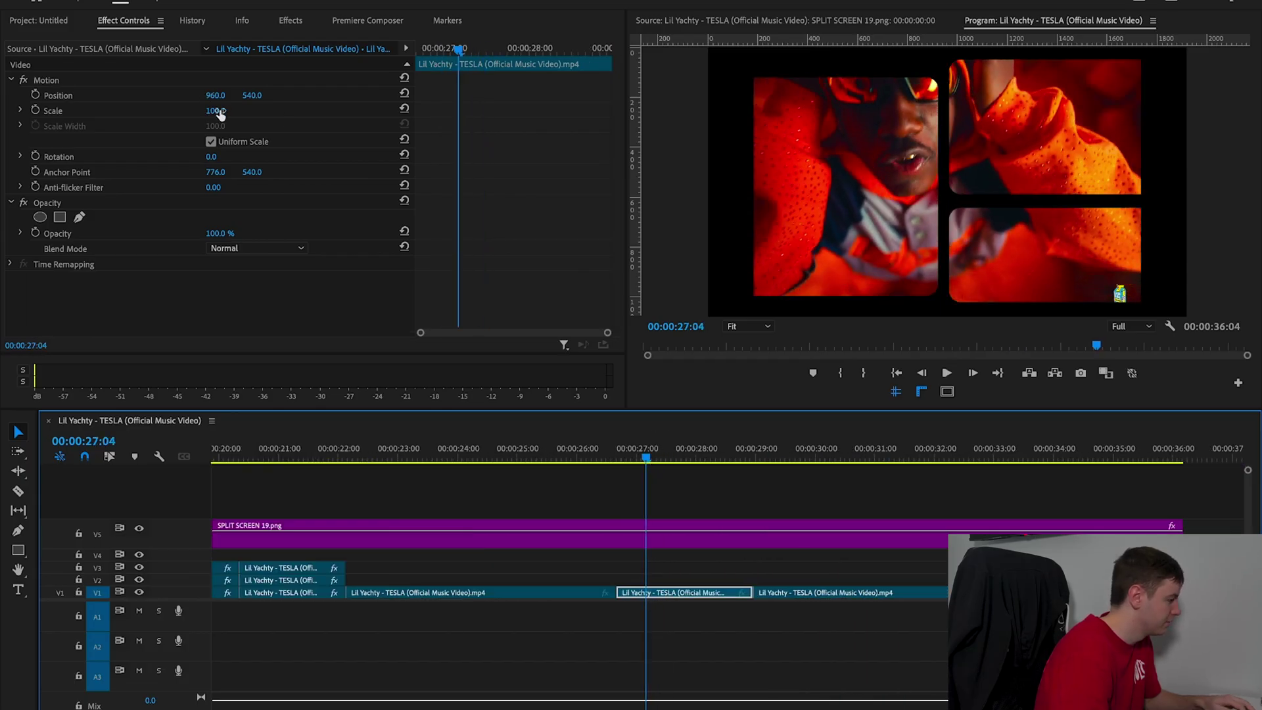
drag(219, 115, 105, 96)
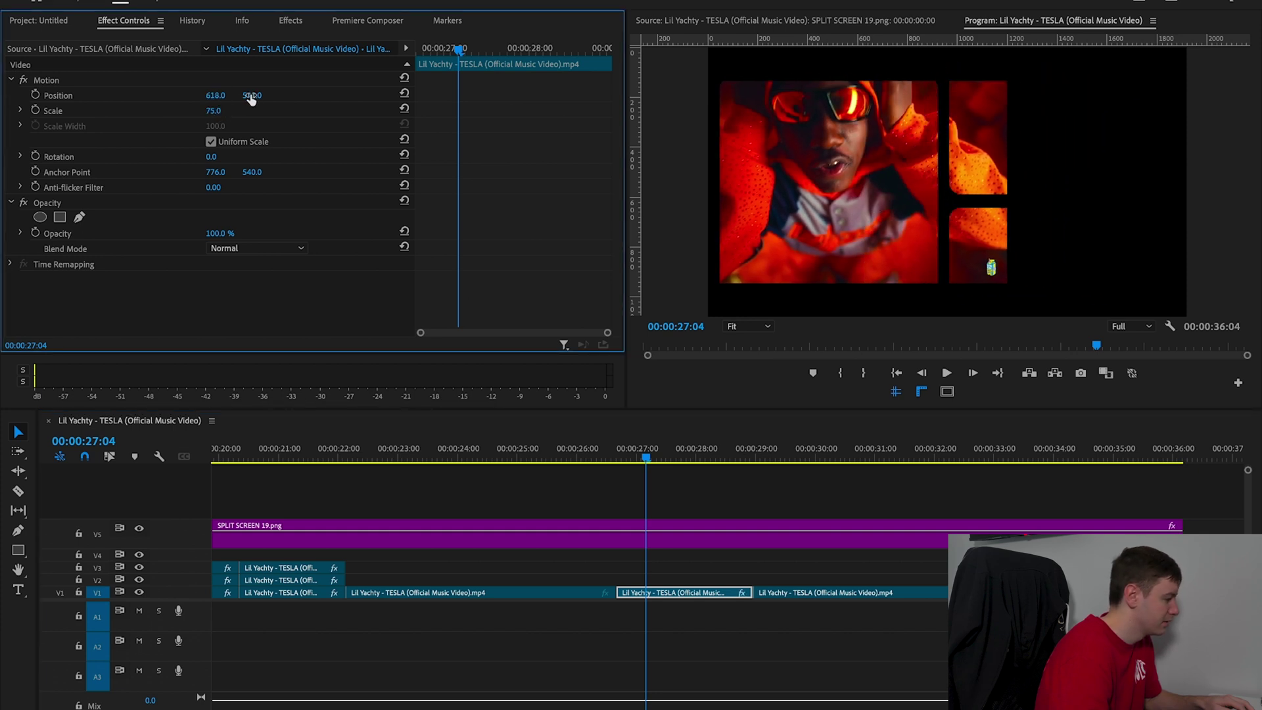
mouse_move(252, 95)
mouse_down()
mouse_move(269, 95)
mouse_move(222, 110)
mouse_move(319, 95)
mouse_move(259, 96)
mouse_up()
Step: Apply the Crop effect to the V1 clip at 00:00:27:04 and crop its right side by 38%
click(290, 20)
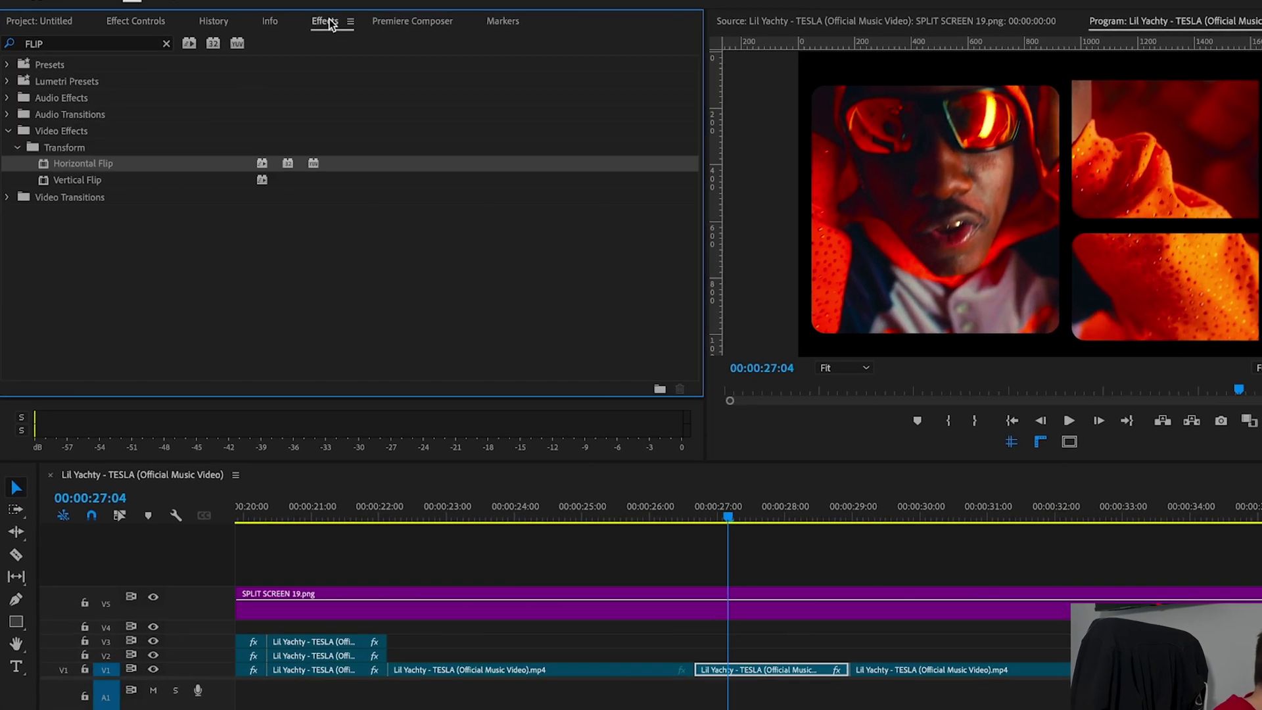
click(150, 40)
click(130, 41)
text(cROP)
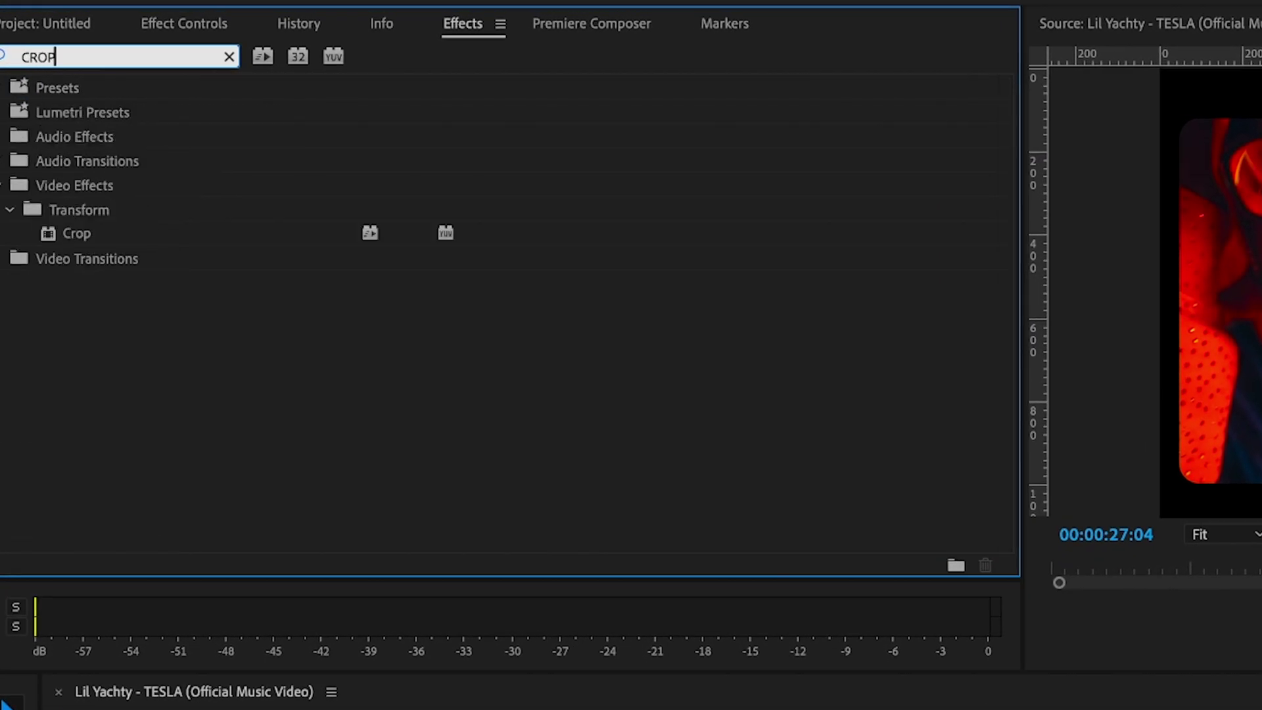
click(112, 238)
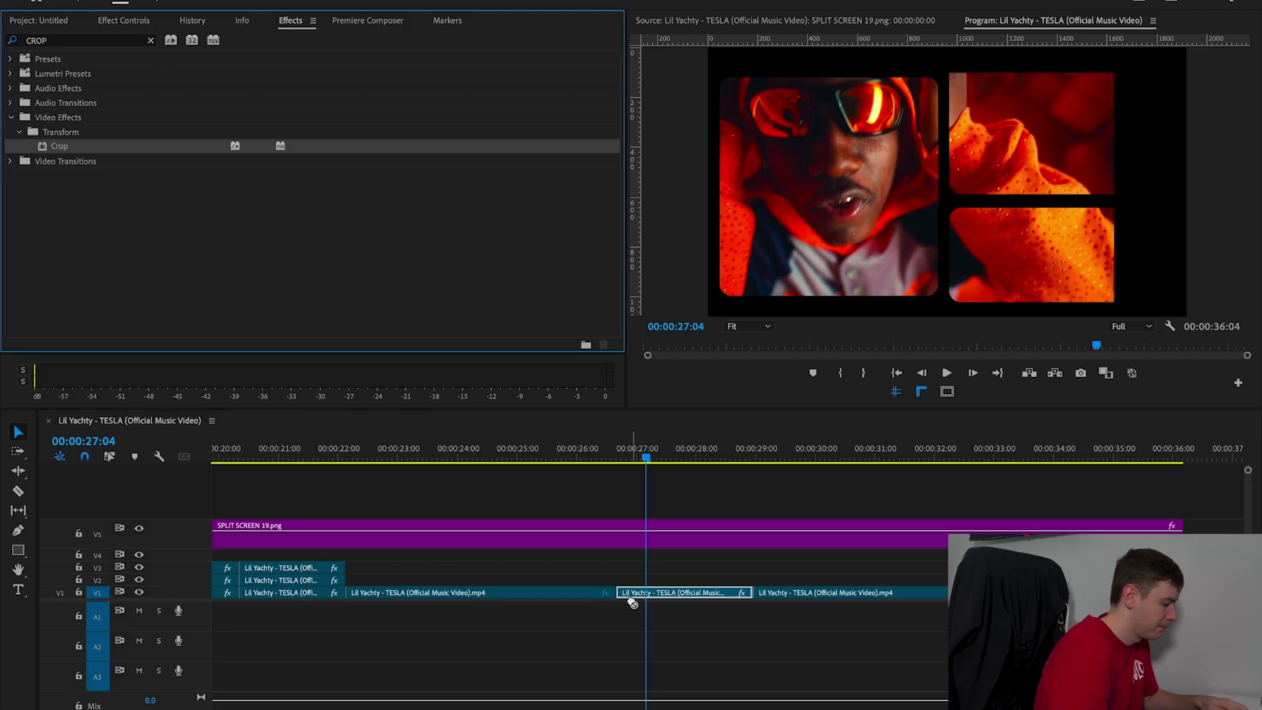
drag(631, 603, 632, 603)
click(141, 25)
scroll(534, 241, down, 3)
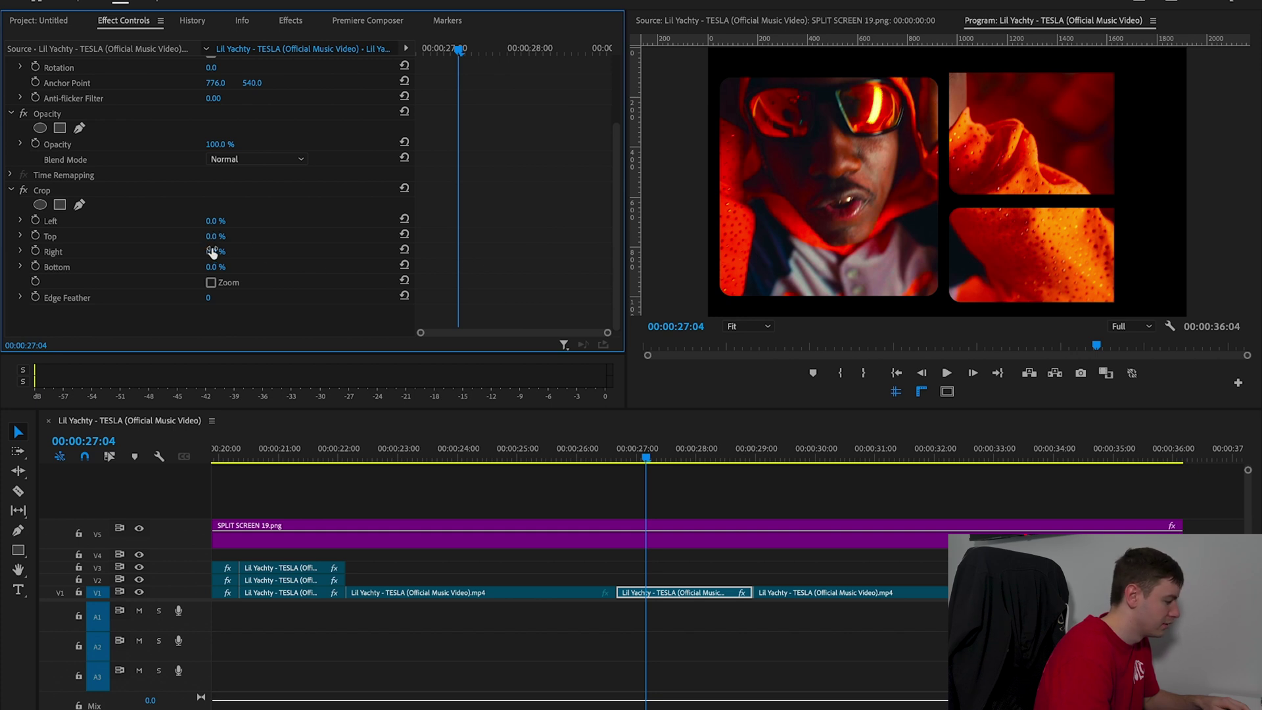
drag(212, 254, 455, 253)
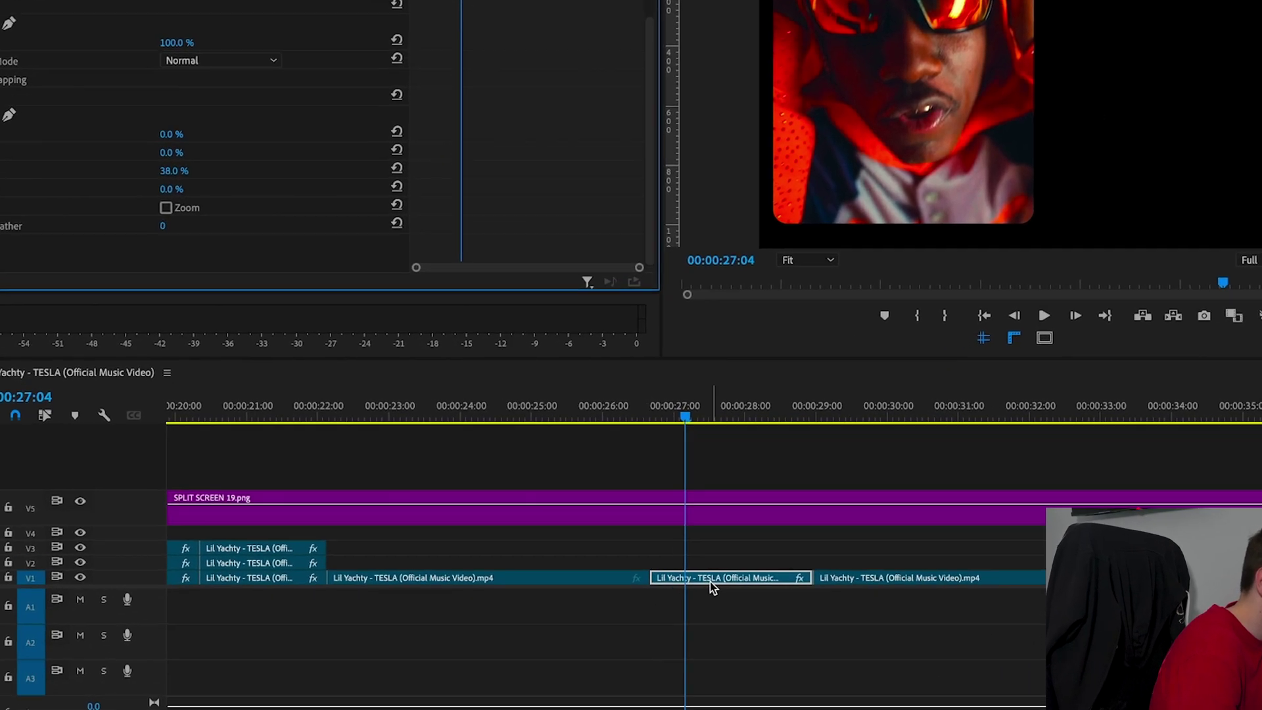
Step: Duplicate the cropped clip onto V2 and fit the copy into the upper-right frame with position 1679, 490, scale 155 and left crop 20%
drag(668, 593, 667, 580)
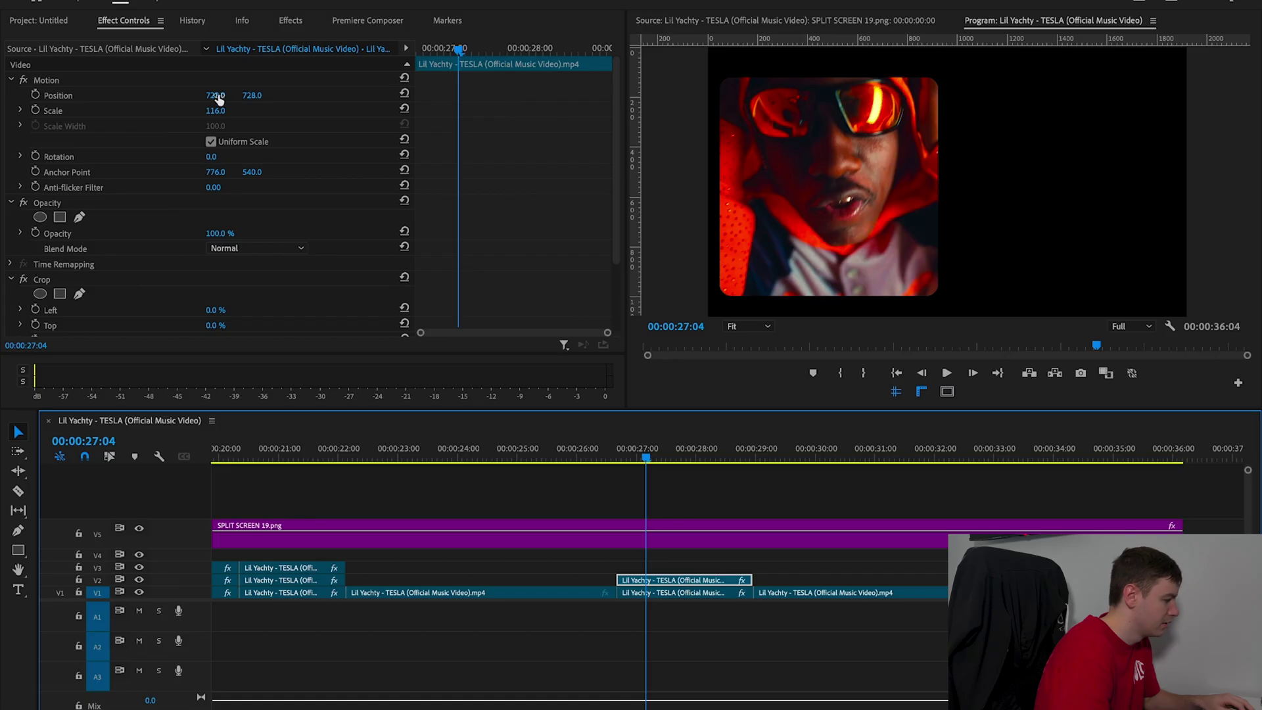
mouse_move(219, 99)
mouse_down()
mouse_move(258, 97)
mouse_move(227, 112)
mouse_up()
drag(217, 111, 196, 111)
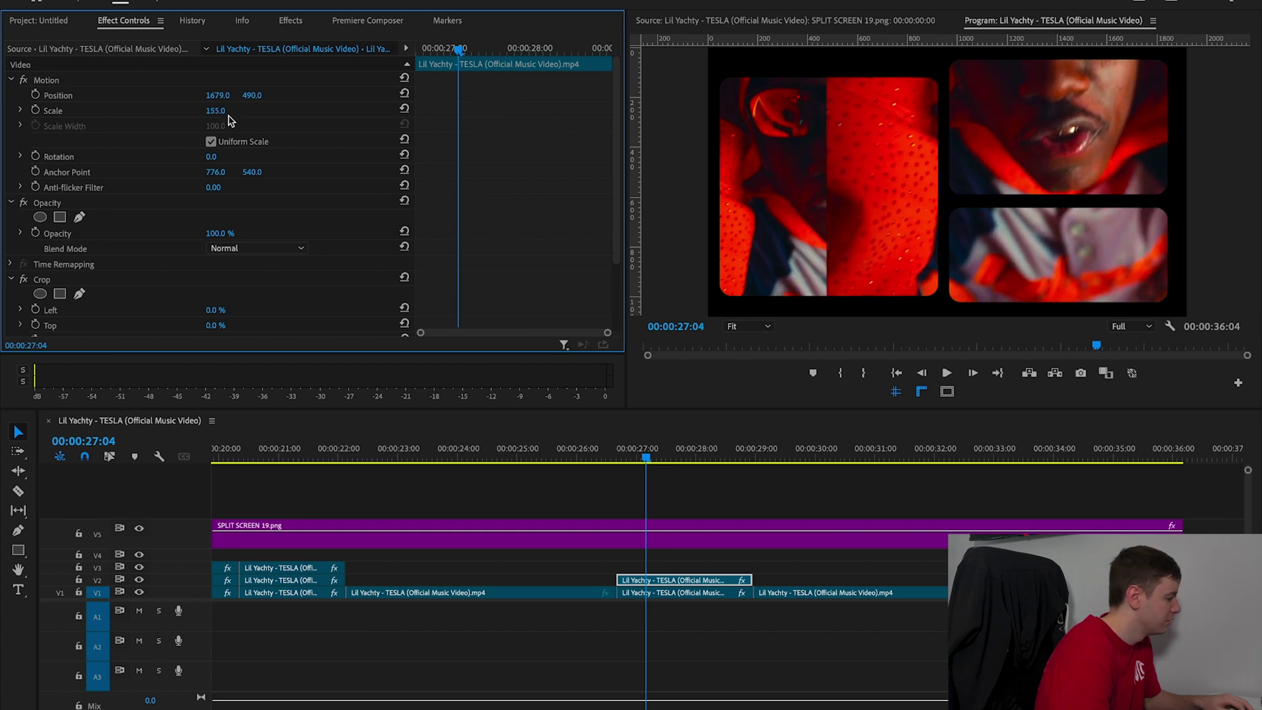
scroll(559, 248, down, 3)
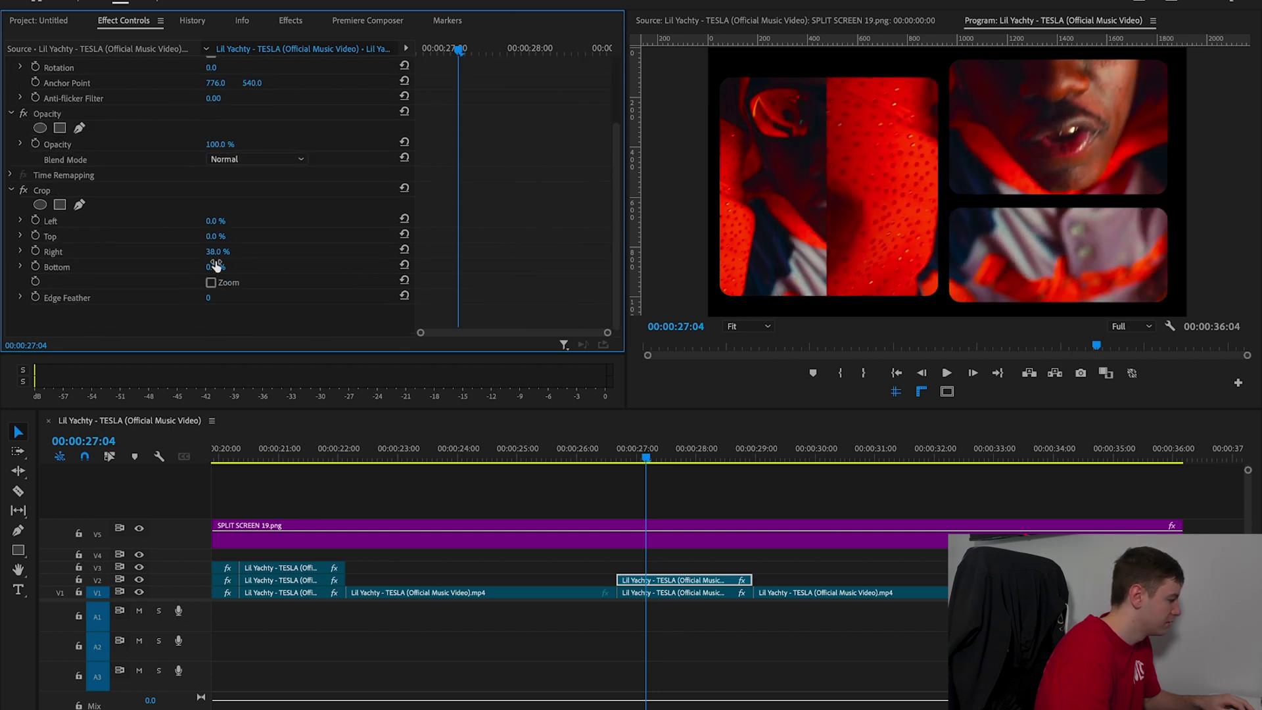
drag(215, 221, 228, 221)
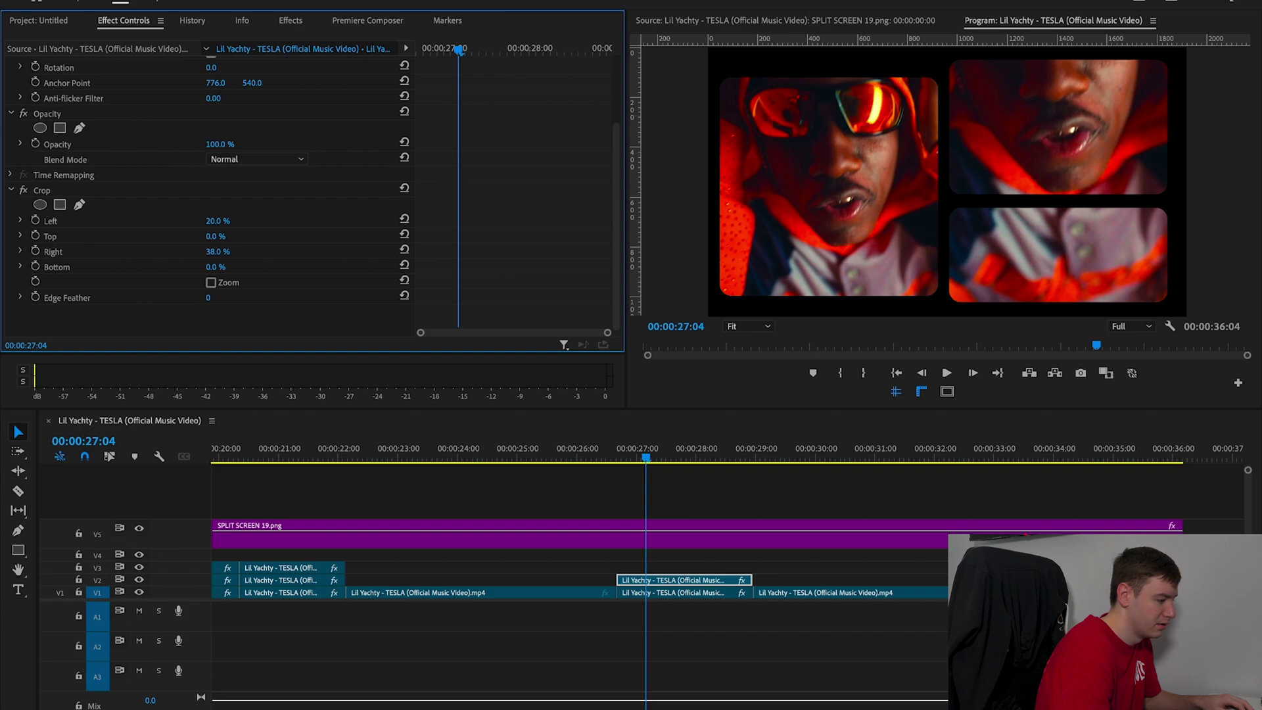
Step: Duplicate the V2 copy onto track V3 and lower the new copy to vertical position 1435 in the lower-right frame
click(660, 580)
alt+drag(666, 580, 669, 567)
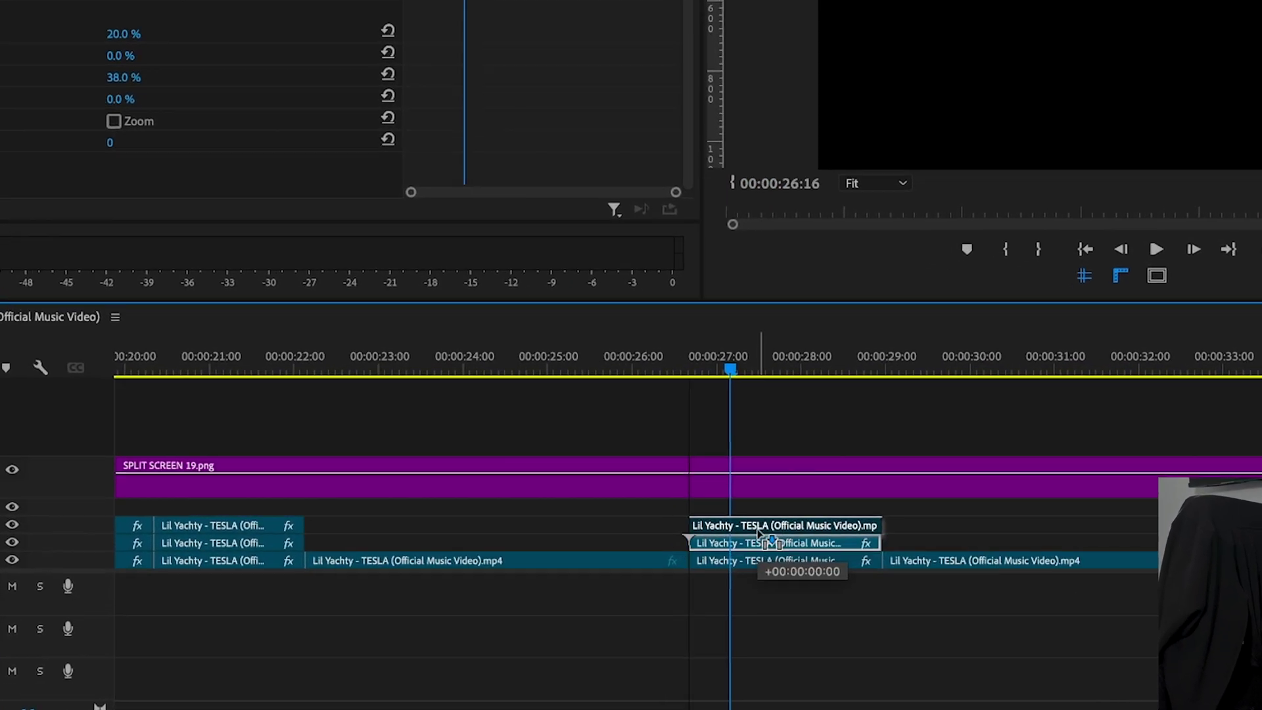
drag(803, 506, 803, 507)
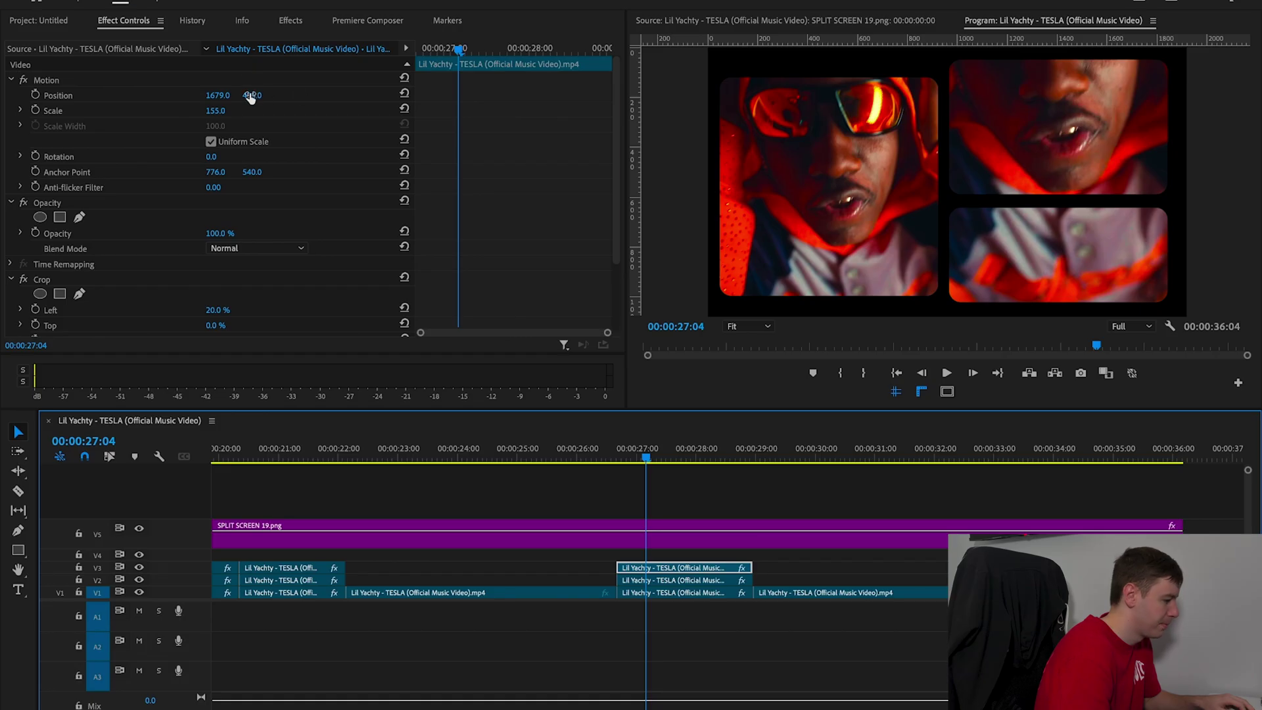
drag(250, 98, 450, 97)
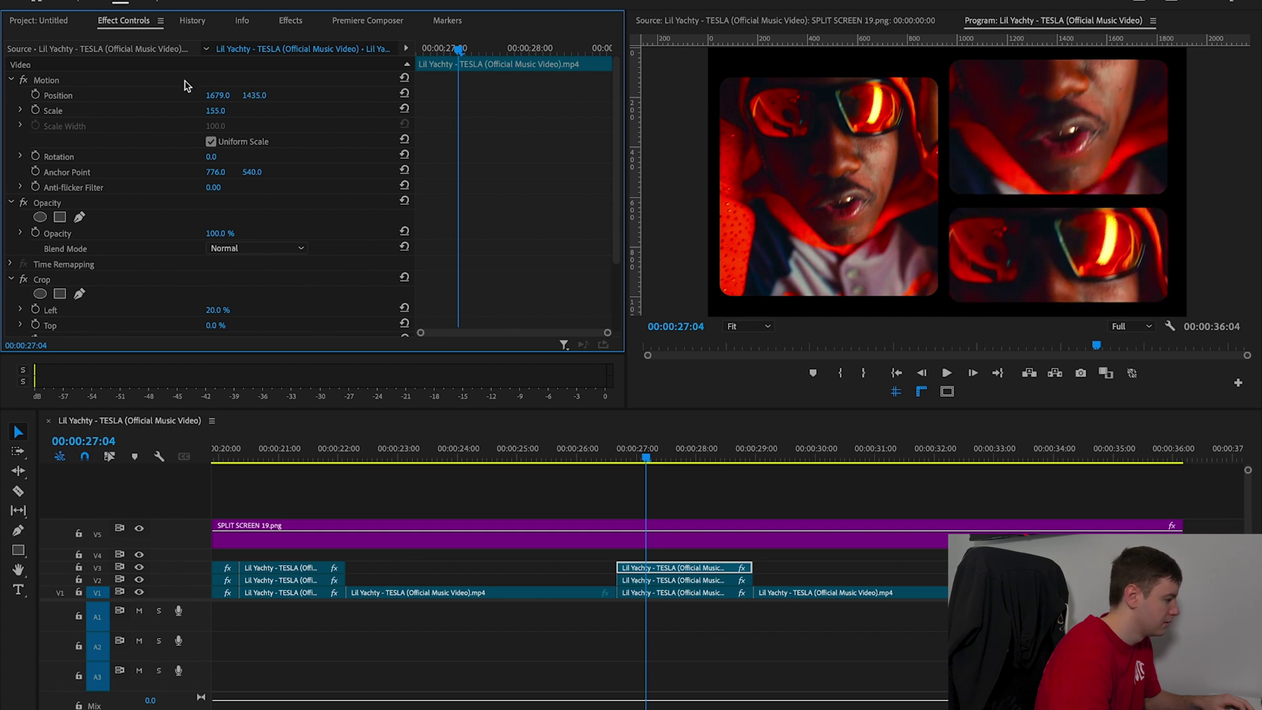
Step: Refine the V3 copy's fit with horizontal position 1757 and left crop 16%, and scrub through the clip to check it
drag(225, 97, 266, 98)
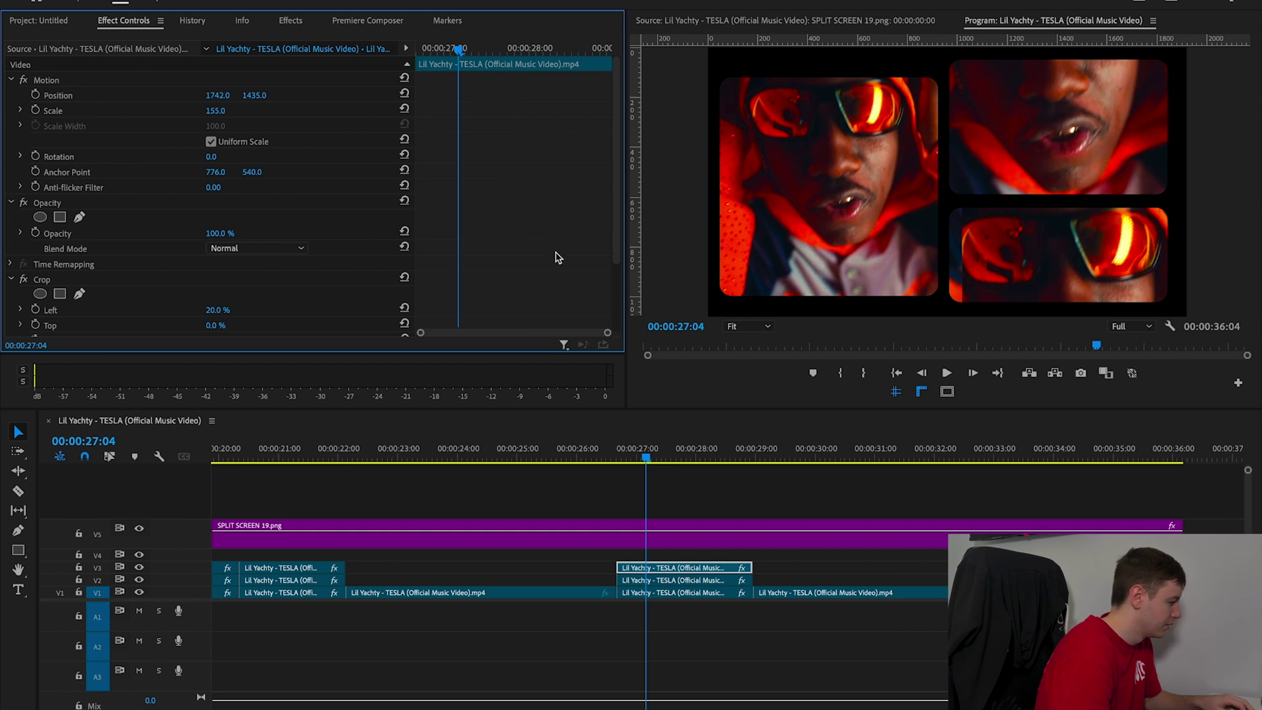
scroll(558, 257, down, 2)
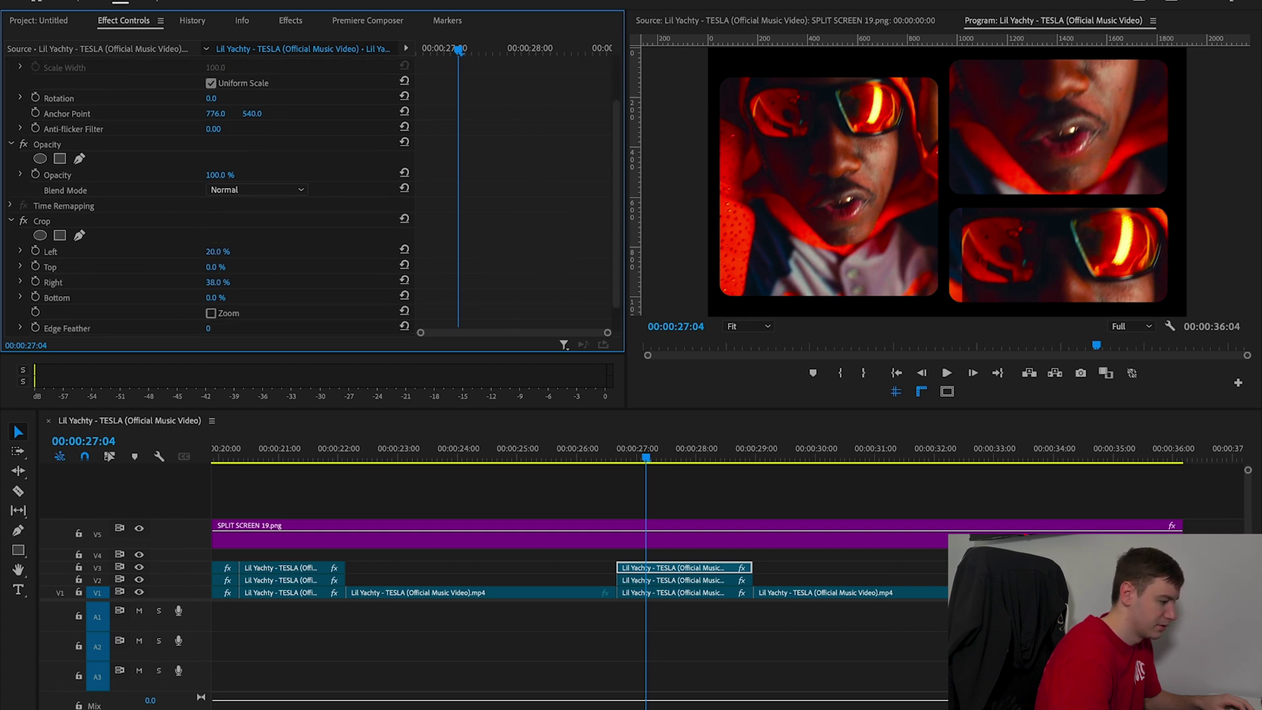
drag(218, 251, 213, 251)
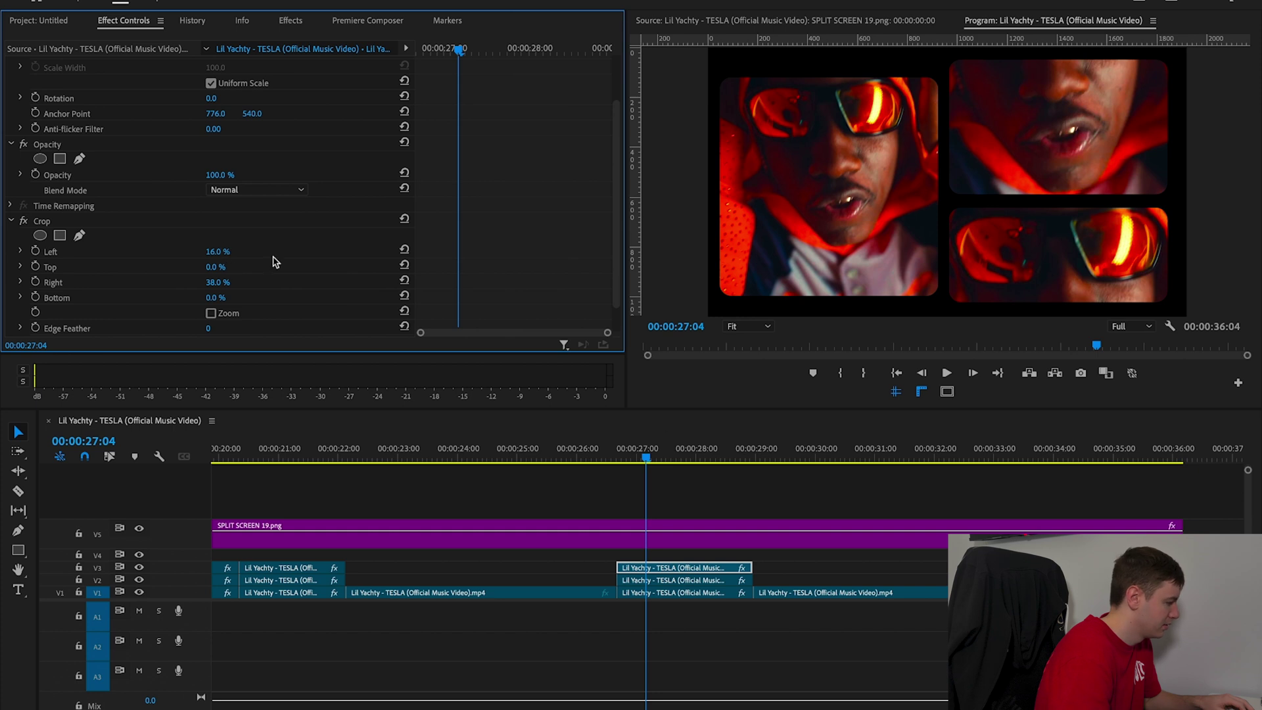
scroll(322, 166, up, 2)
drag(215, 96, 219, 96)
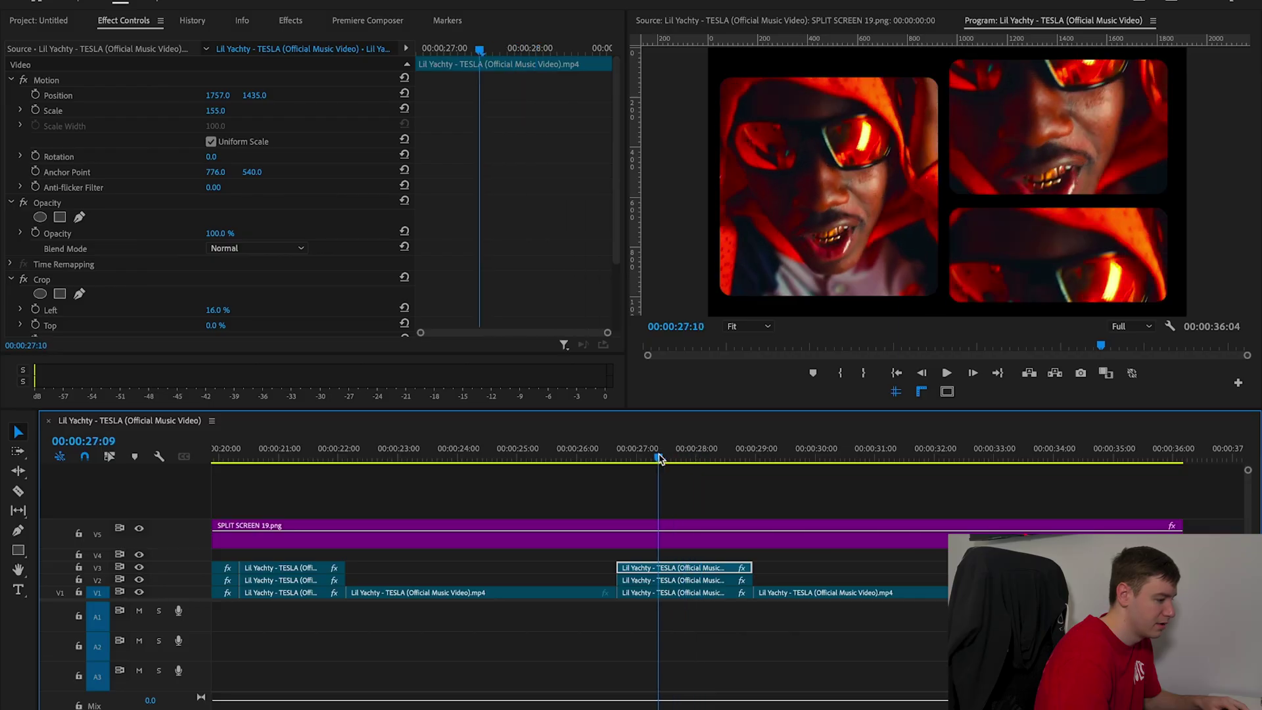
drag(640, 459, 710, 468)
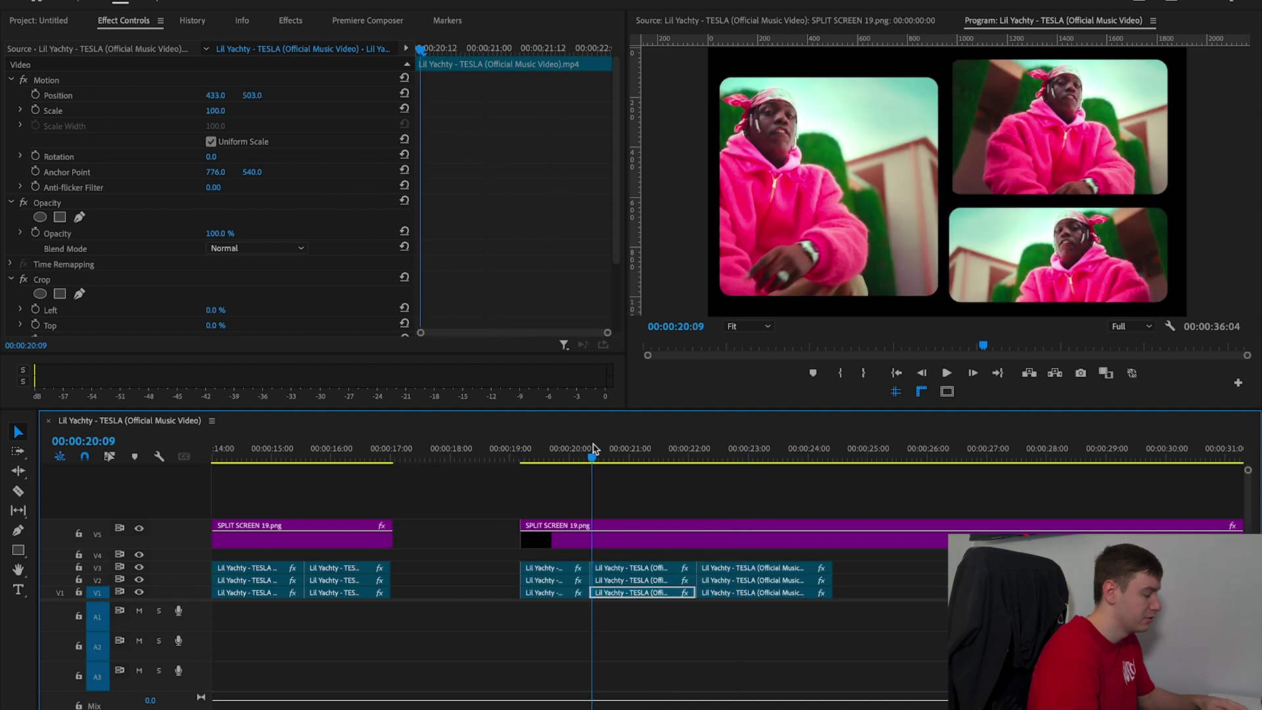
Step: Create a new 1920 by 1080 adjustment layer at 24.00 fps in the project
click(38, 21)
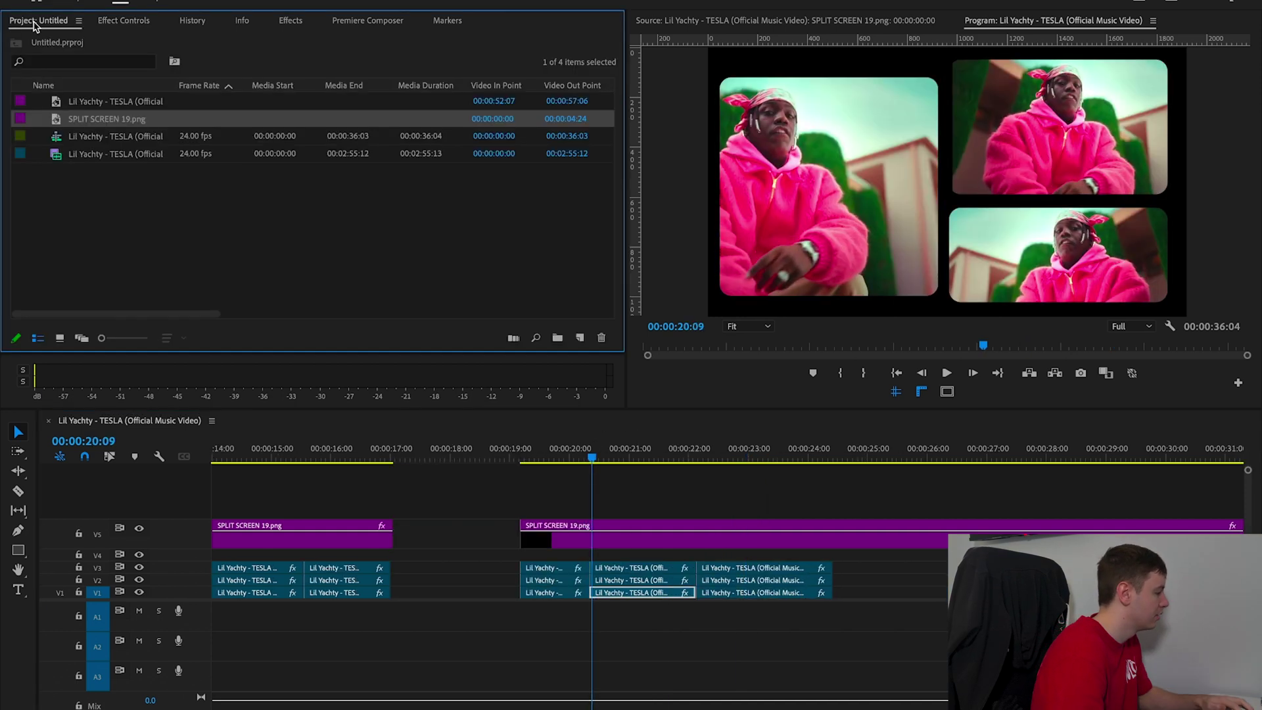
click(426, 227)
click(580, 337)
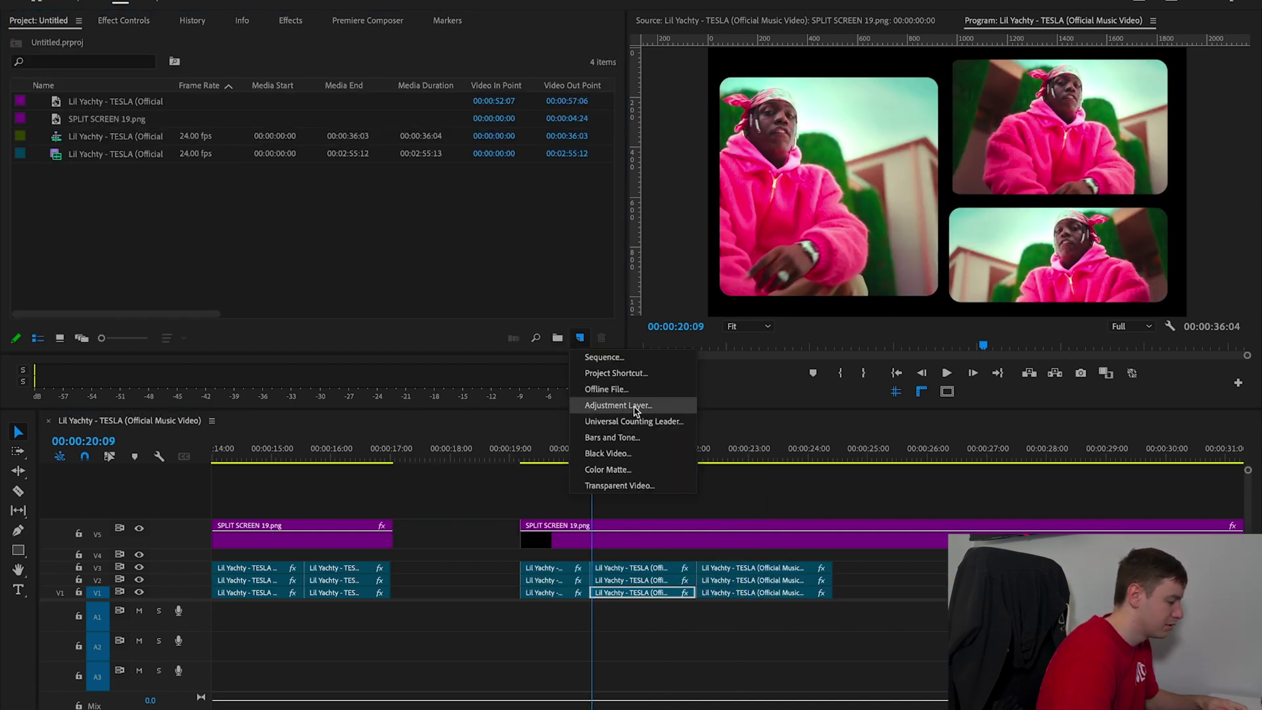
click(618, 405)
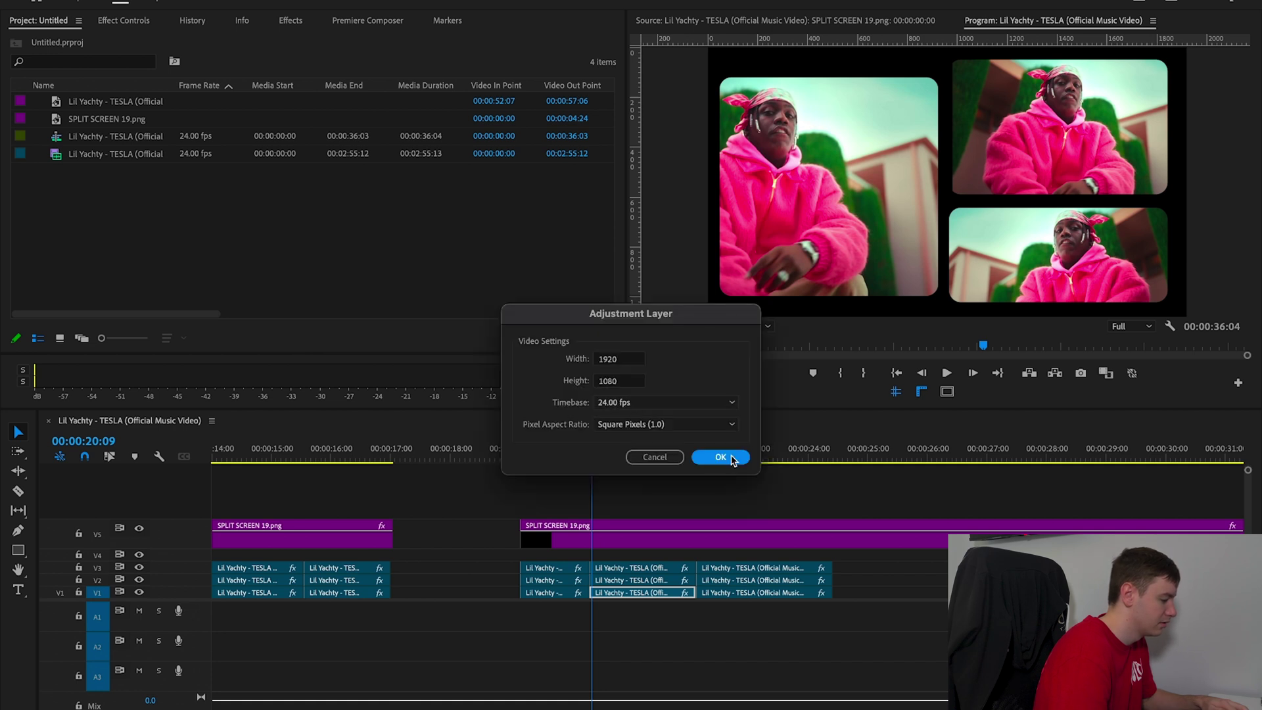
click(723, 459)
Step: Place the adjustment layer on track V4 beneath the overlay and extend it across all three stacked clip groups
drag(63, 104, 524, 555)
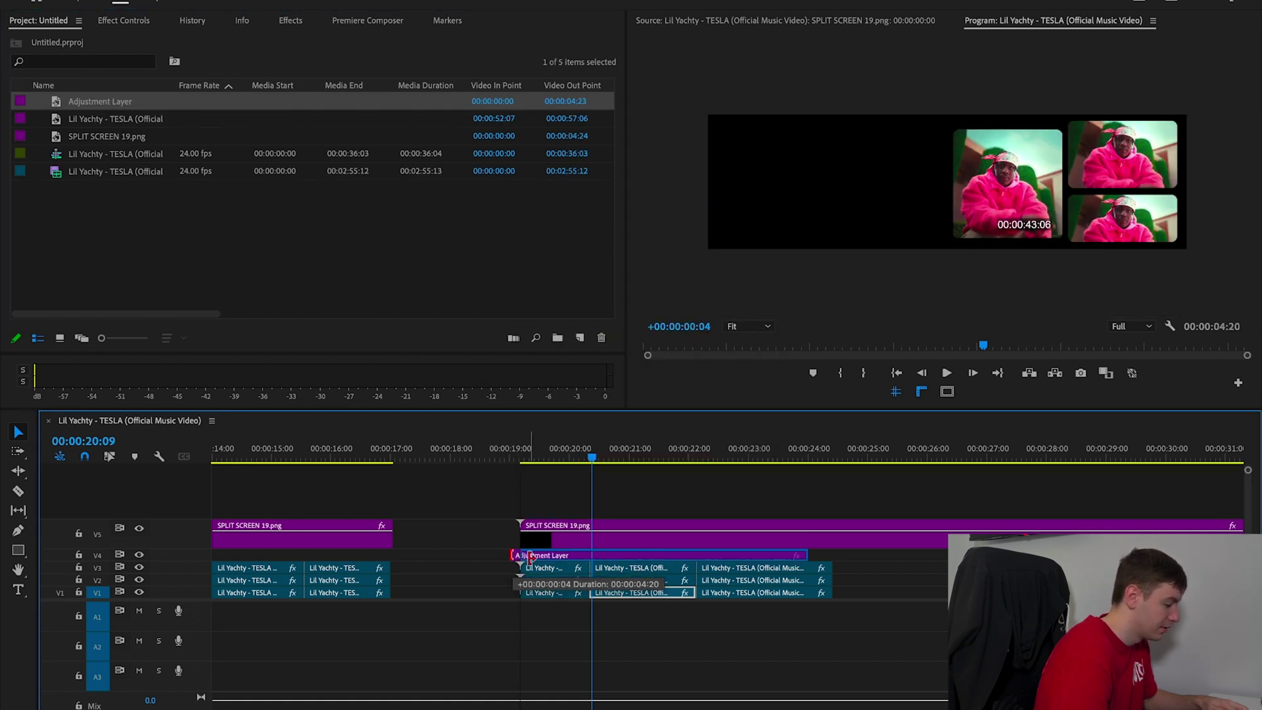
drag(802, 554, 827, 554)
click(803, 558)
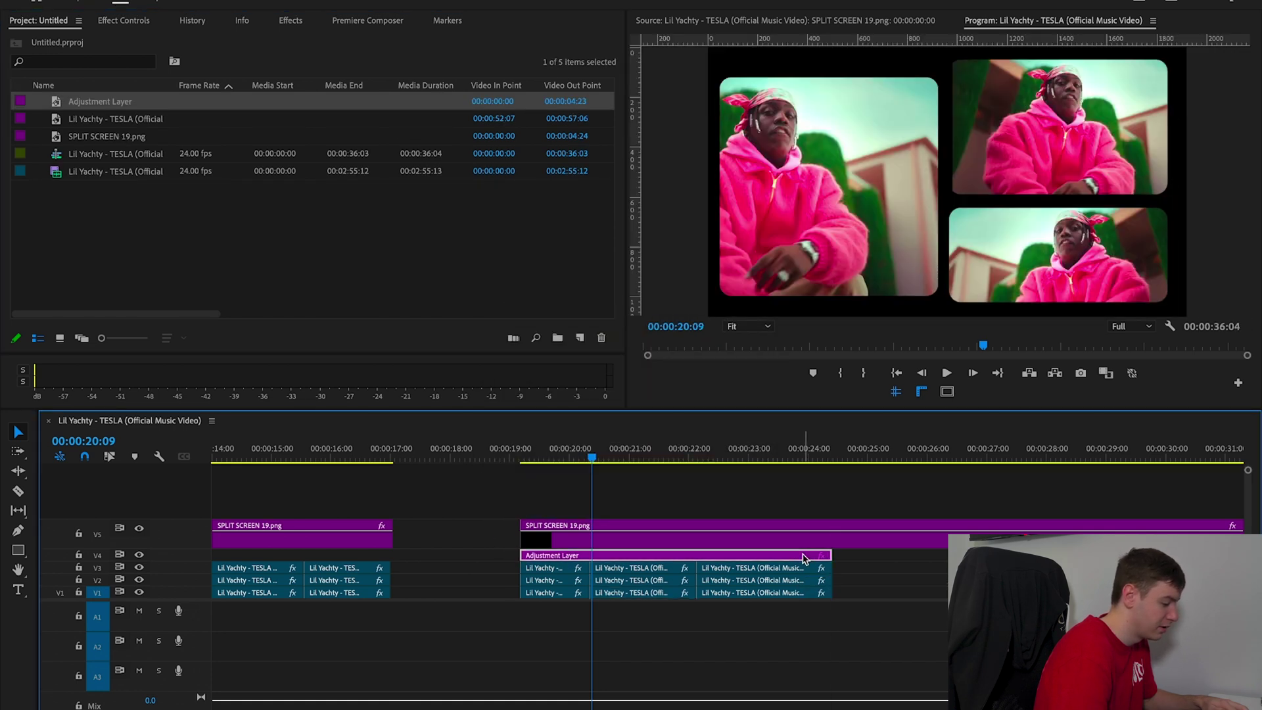
Step: Find the Transform effect under Distort and apply it to the adjustment layer
click(287, 25)
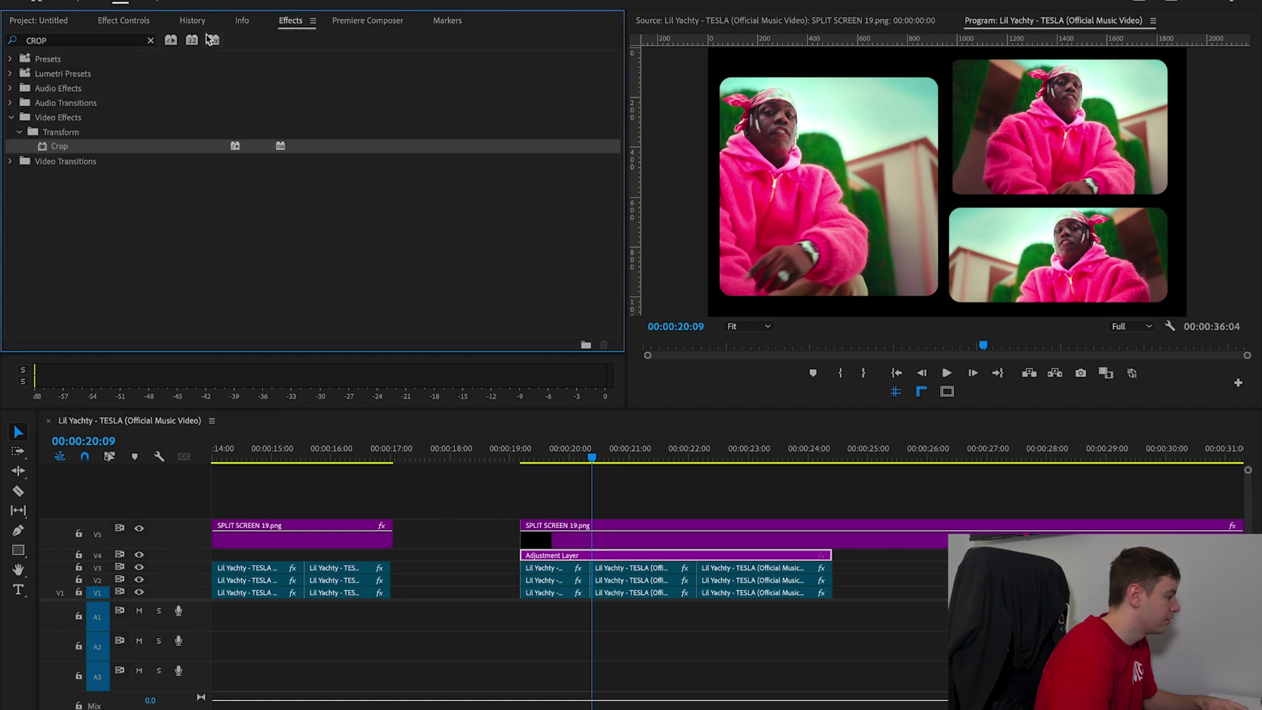
click(150, 41)
text(TRANS)
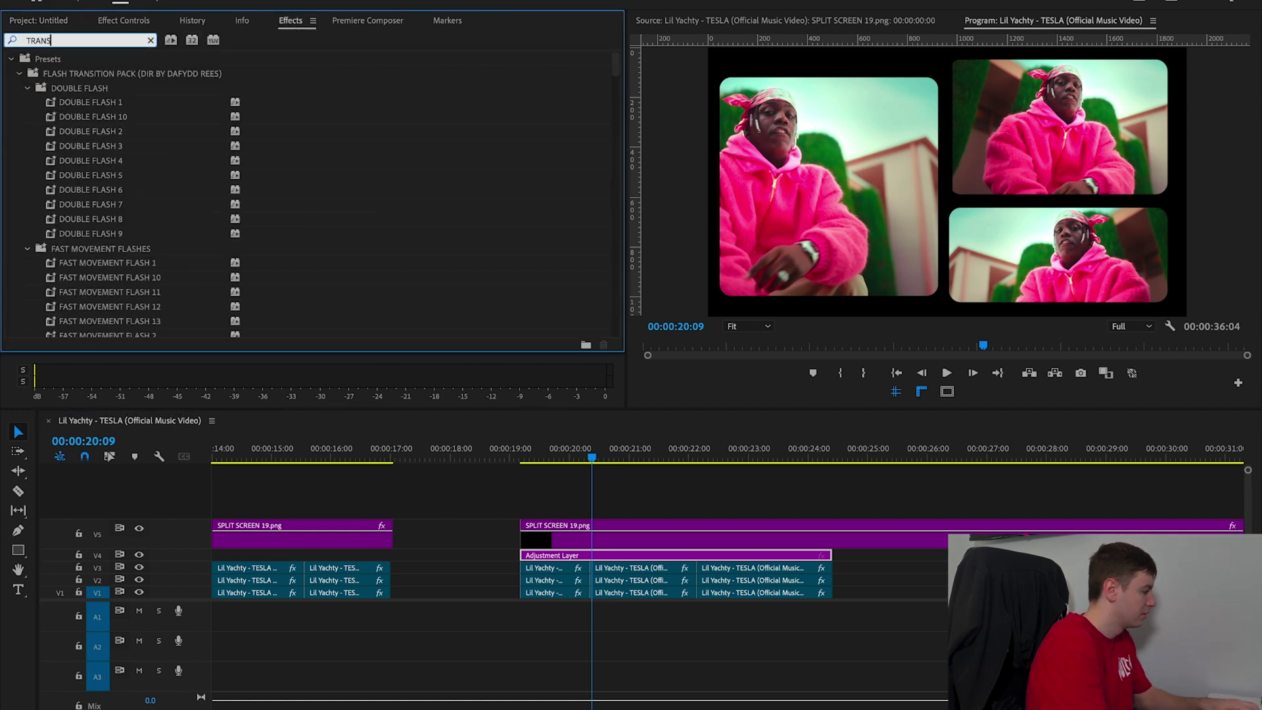
text(F)
drag(76, 146, 635, 560)
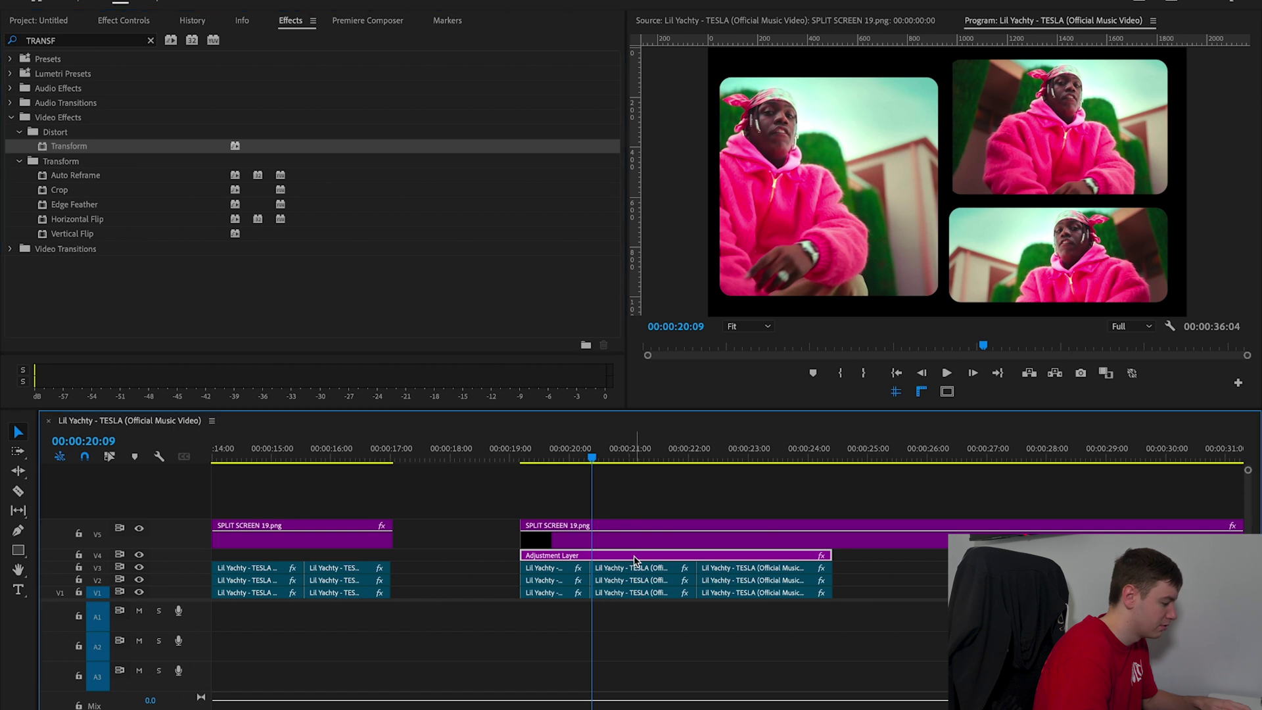
Step: Add a Transform scale keyframe of 100 at the start of the adjustment layer
click(131, 22)
drag(618, 128, 620, 231)
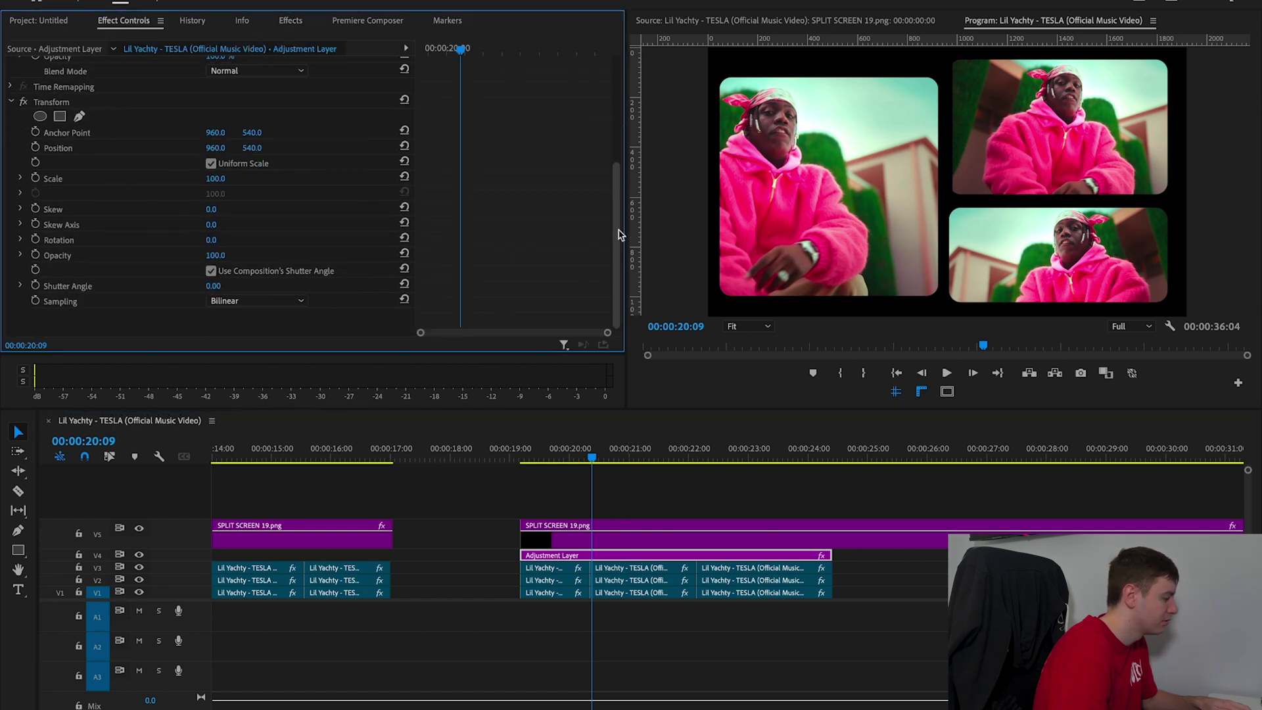
click(36, 174)
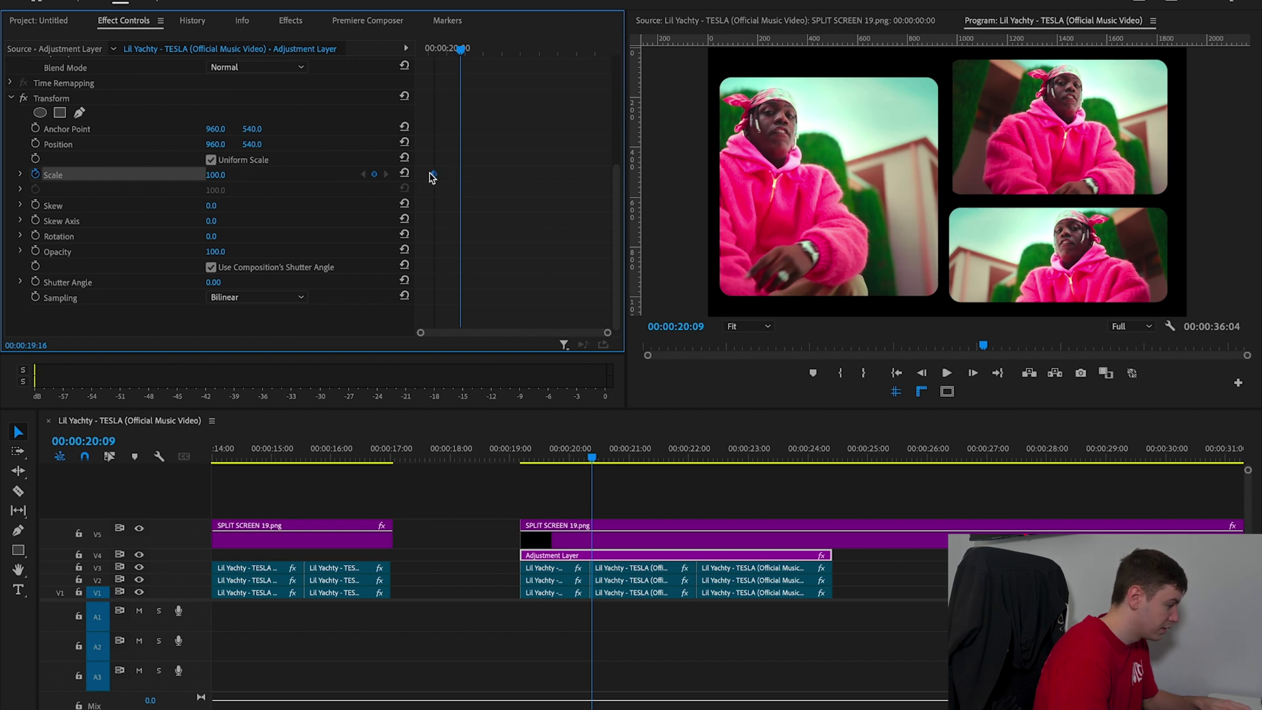
Step: Add an enlarged Transform scale keyframe, move it to the adjustment layer's end, and return the playhead to 00:00:19:04
drag(503, 48, 582, 49)
click(214, 175)
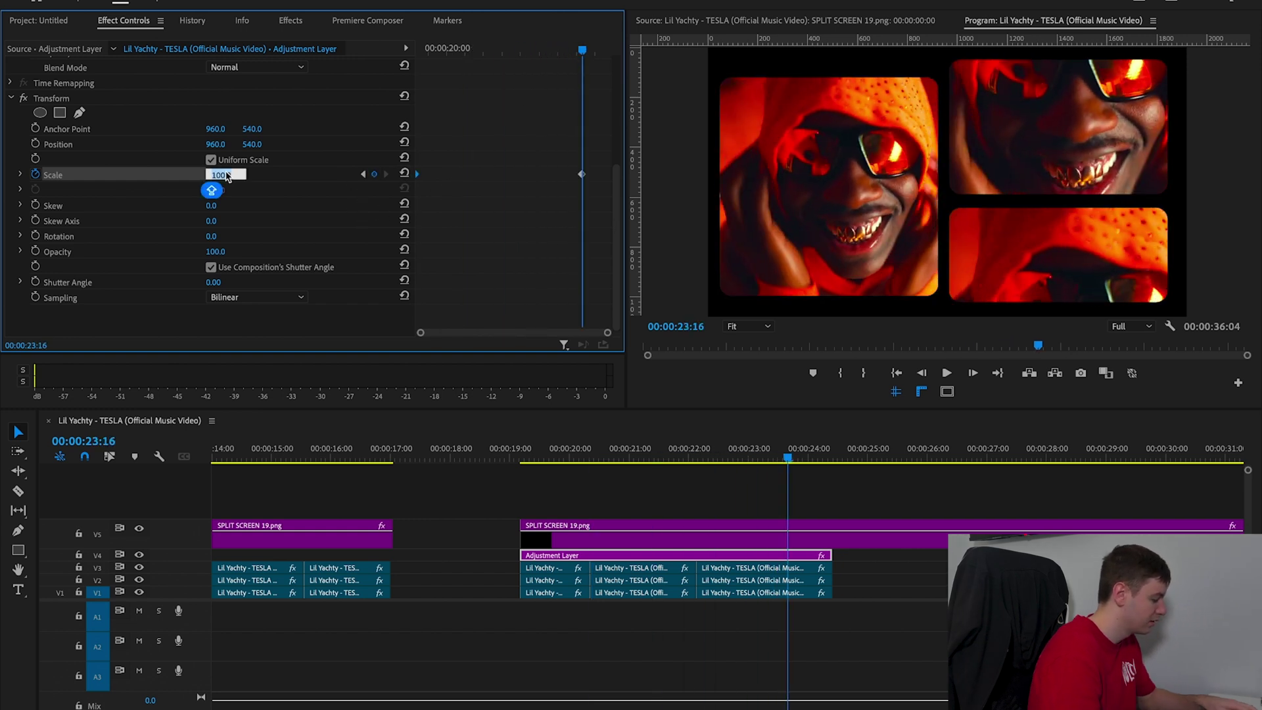
text(1)
key(Return)
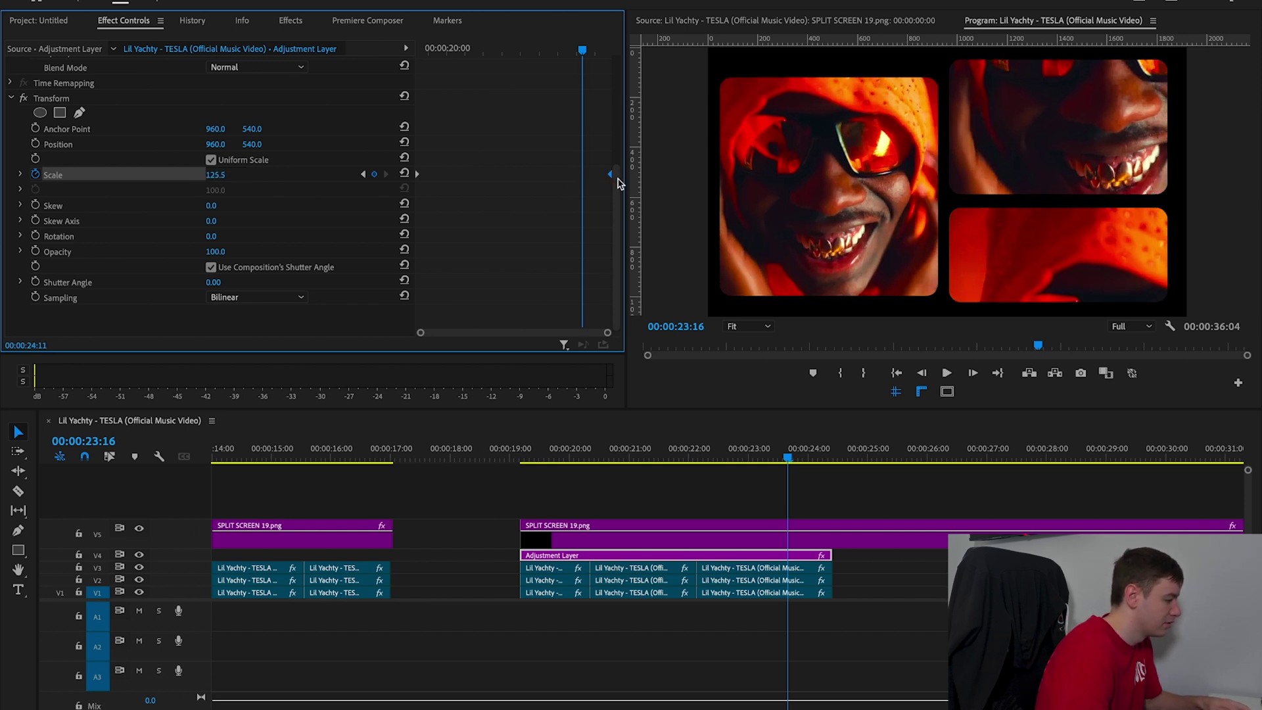
click(526, 453)
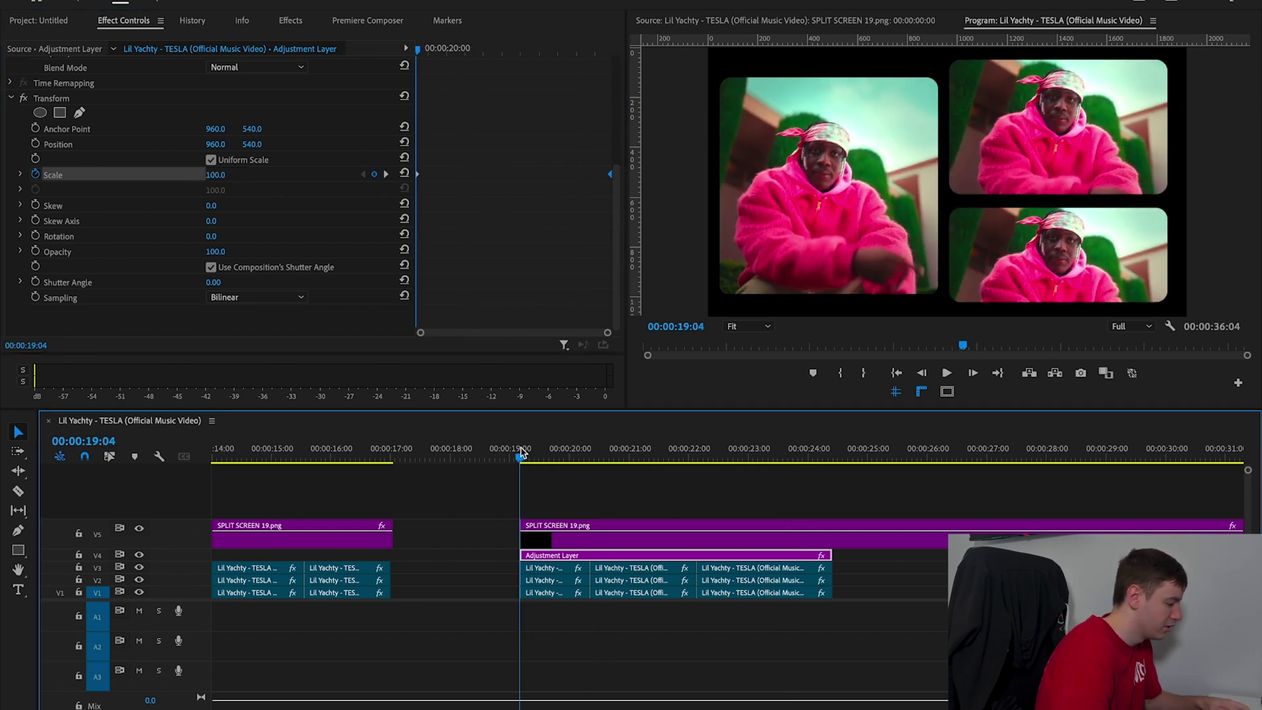